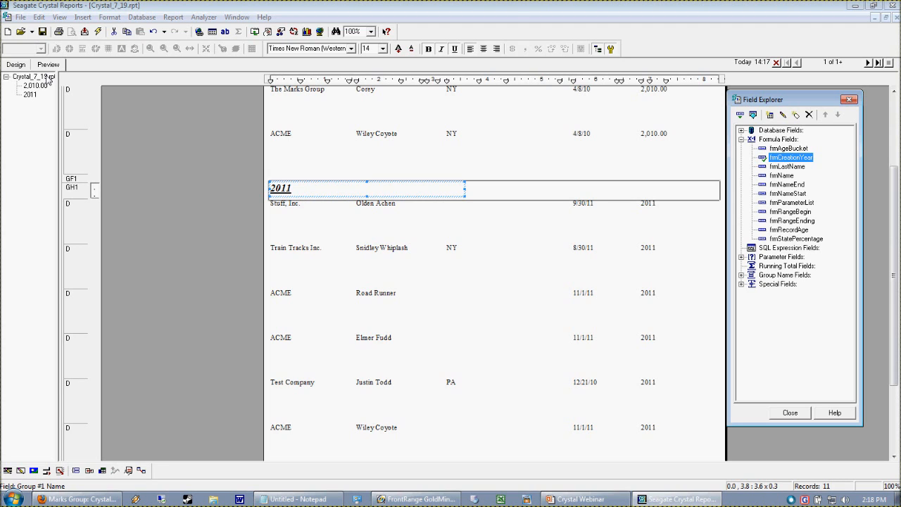
pyautogui.rightClick(805, 157)
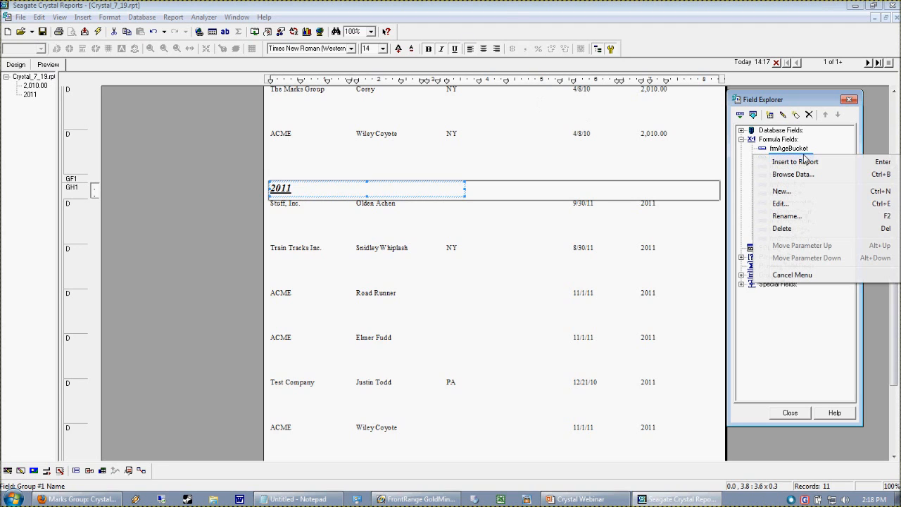
pyautogui.click(794, 365)
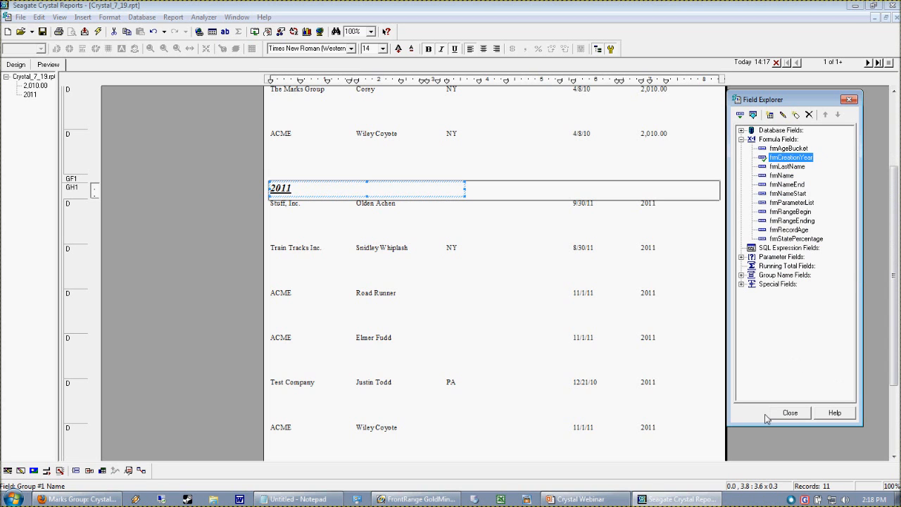
pyautogui.click(584, 499)
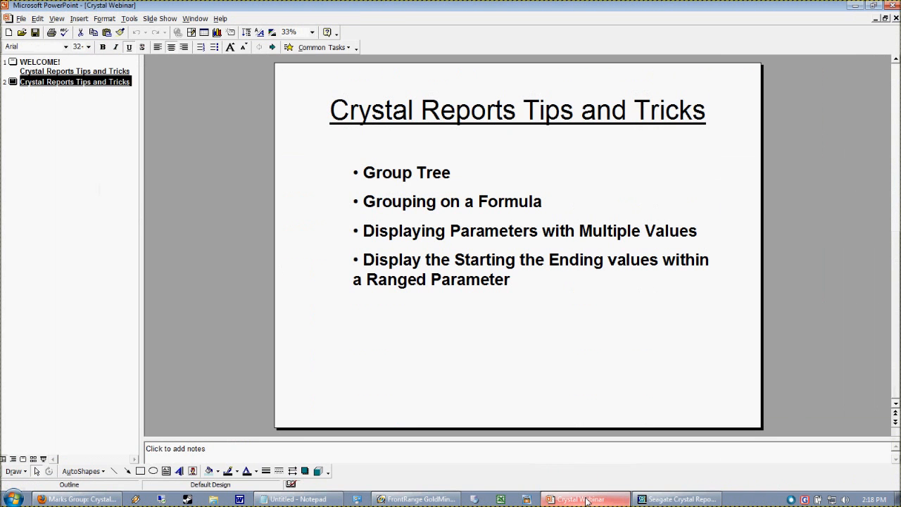
pyautogui.click(584, 499)
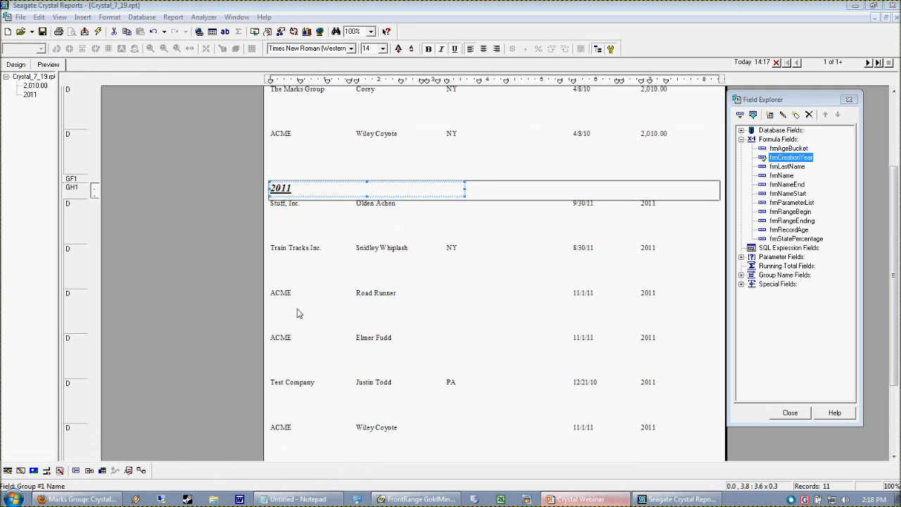
pyautogui.click(234, 362)
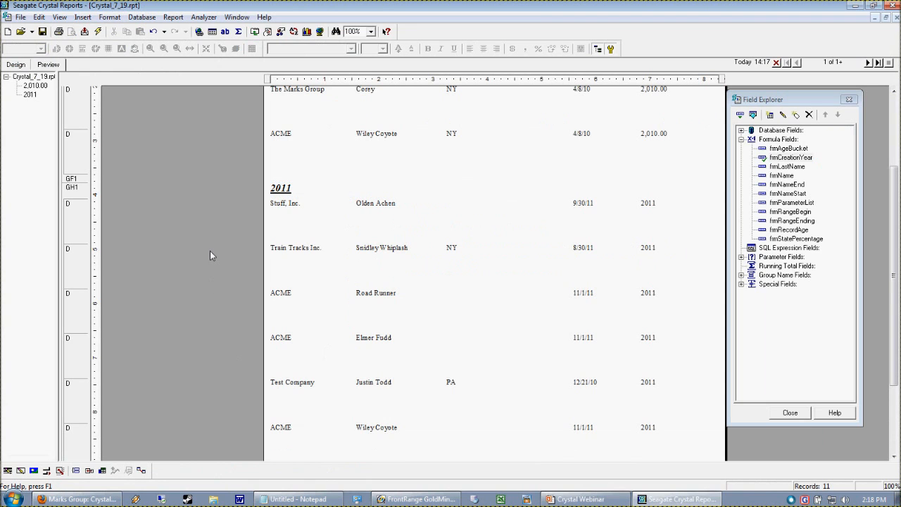
# Step: Compare the report's design with its preview and examine which records have a value in the STATE column
pyautogui.click(17, 64)
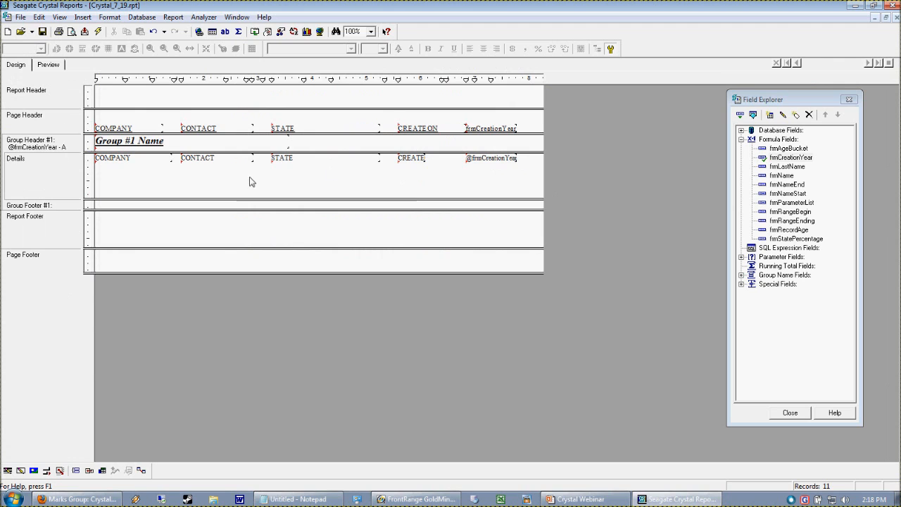
pyautogui.click(46, 64)
pyautogui.click(456, 384)
pyautogui.click(302, 359)
pyautogui.click(453, 384)
pyautogui.click(478, 243)
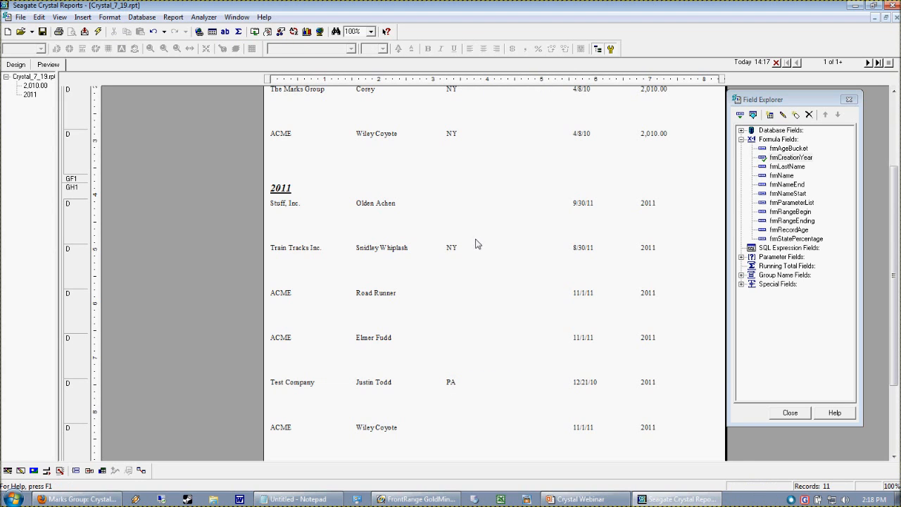
pyautogui.click(458, 249)
pyautogui.click(456, 385)
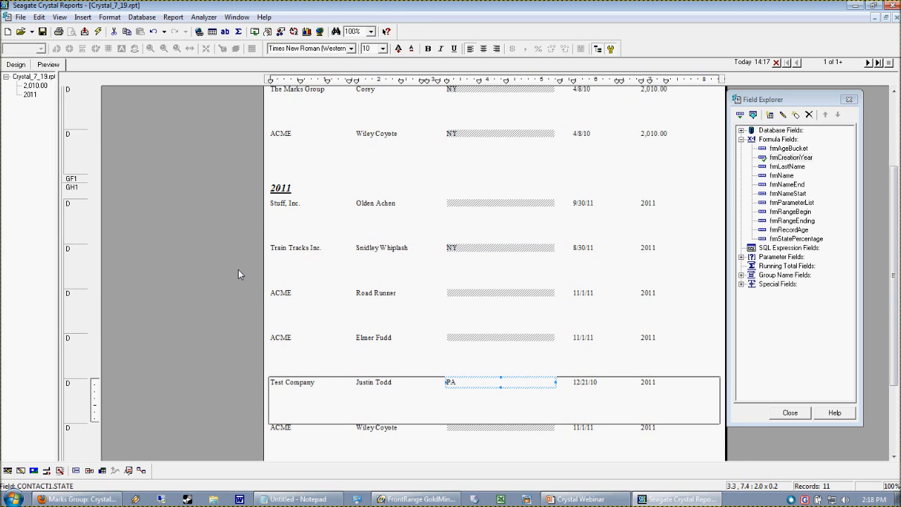
pyautogui.click(485, 341)
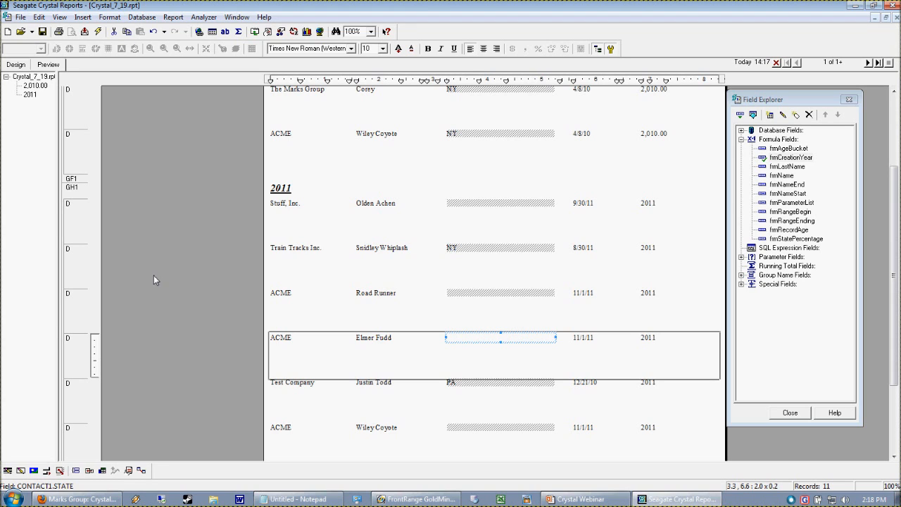
# Step: Delete the existing State parameter field from the report
pyautogui.click(740, 257)
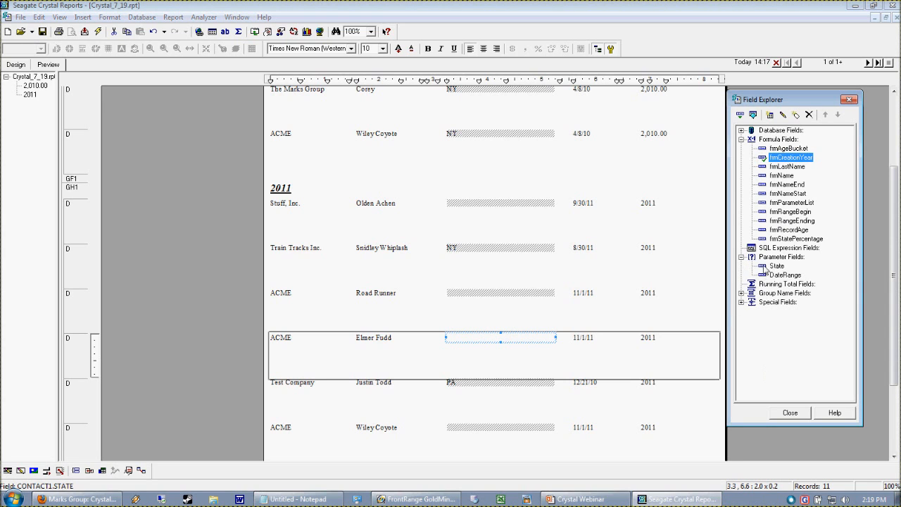
pyautogui.rightClick(774, 267)
pyautogui.click(781, 342)
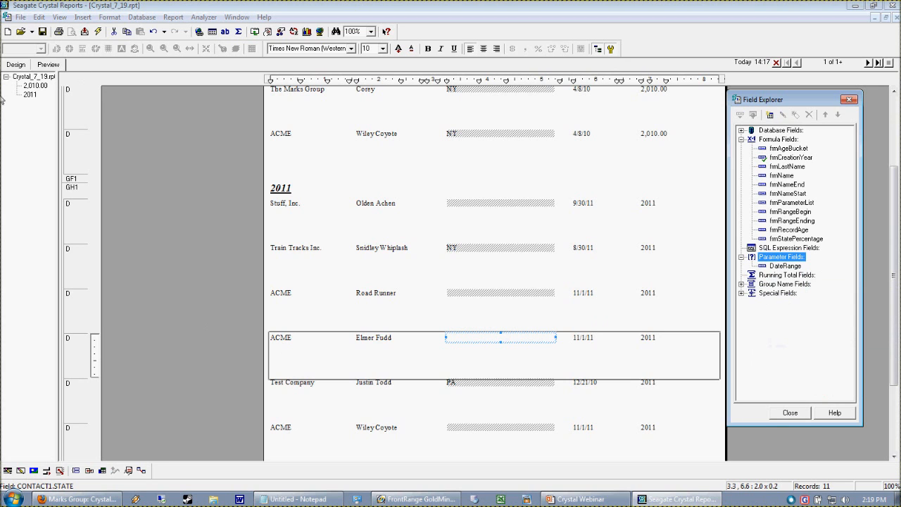
# Step: Set up a new String parameter field named State with the prompting text "Please select a State" and allow multiple discrete values
pyautogui.click(9, 66)
pyautogui.click(781, 300)
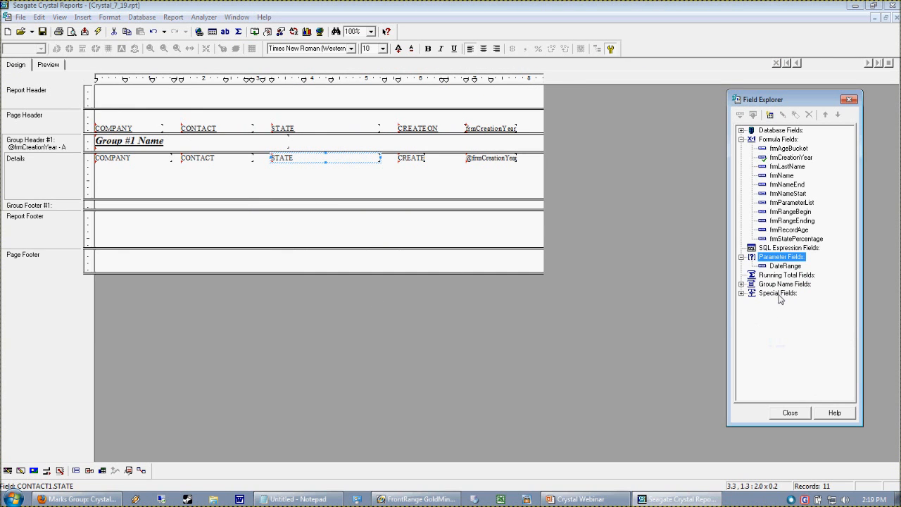
pyautogui.rightClick(767, 258)
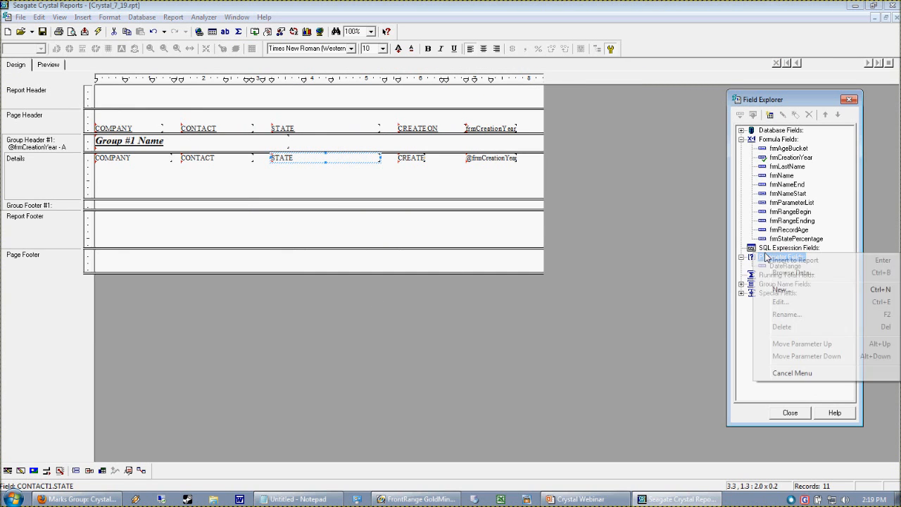
pyautogui.click(779, 288)
pyautogui.moveTo(763, 171); pyautogui.dragTo(457, 151)
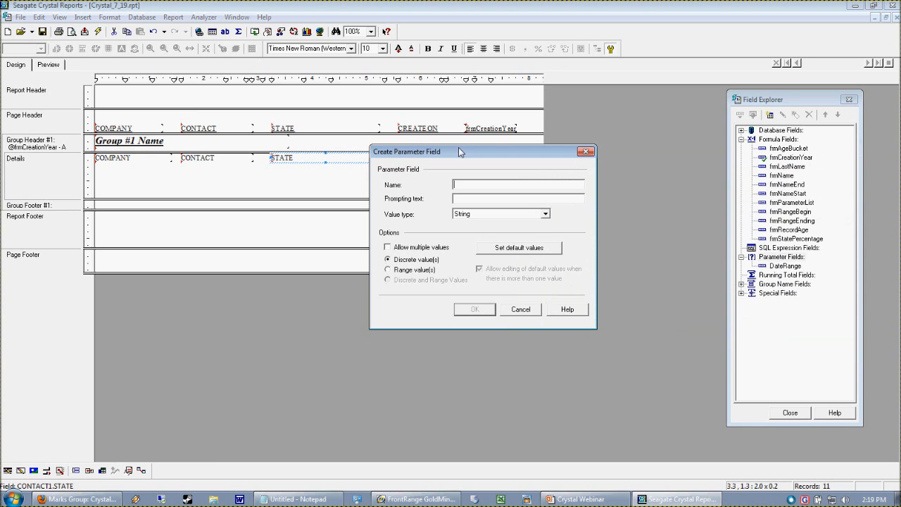
pyautogui.write('Stat')
pyautogui.write('P')
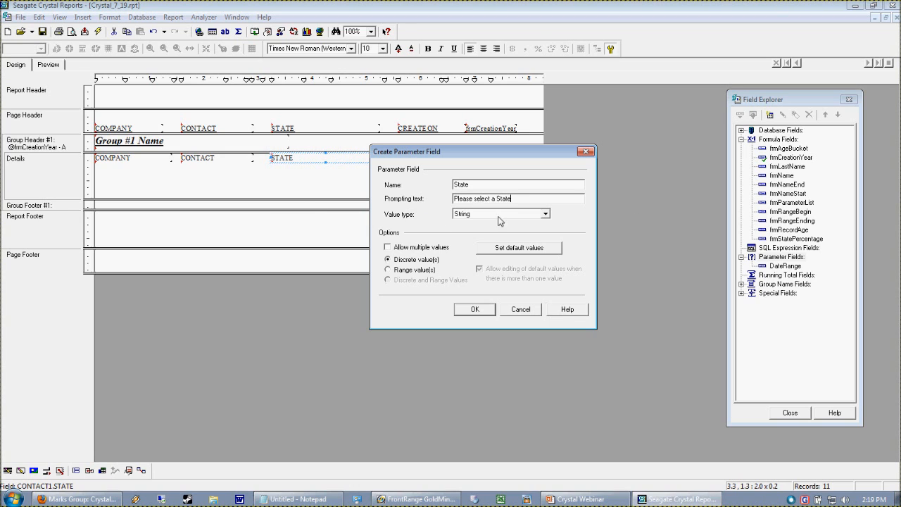
pyautogui.click(391, 248)
pyautogui.moveTo(494, 153); pyautogui.dragTo(503, 131)
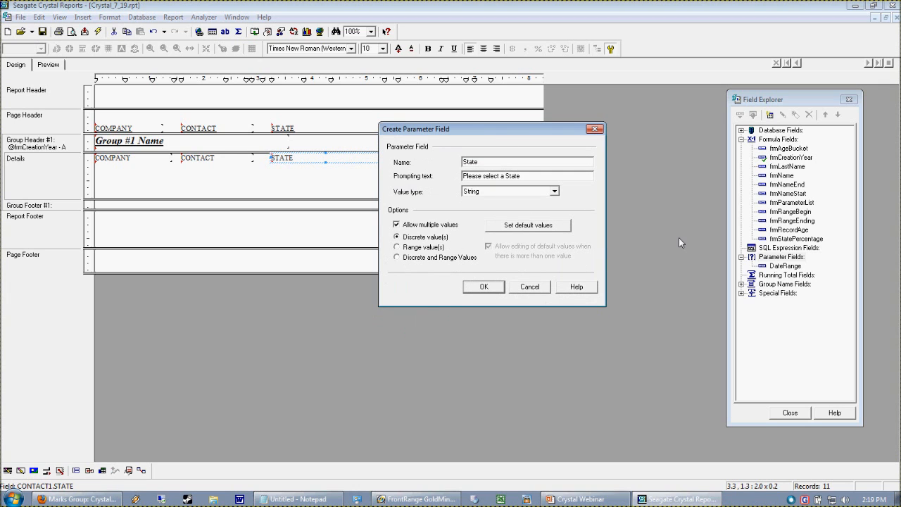
# Step: Open the State parameter's default value settings and choose STATE from the CONTACT1 table as the field to browse
pyautogui.click(524, 225)
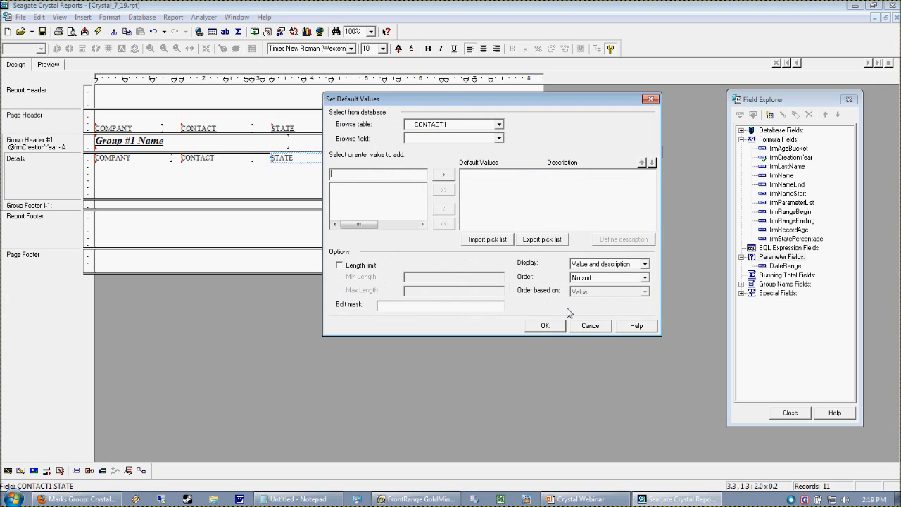
pyautogui.moveTo(447, 99); pyautogui.dragTo(475, 205)
pyautogui.click(513, 242)
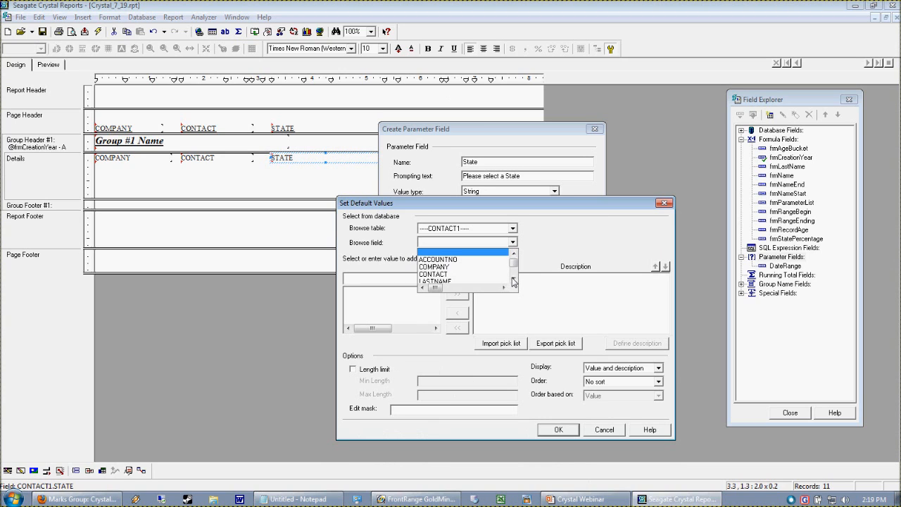
pyautogui.click(513, 280)
pyautogui.click(513, 280)
pyautogui.click(514, 279)
pyautogui.click(513, 279)
pyautogui.click(513, 279)
pyautogui.click(514, 279)
pyautogui.click(513, 279)
pyautogui.click(513, 279)
pyautogui.click(513, 280)
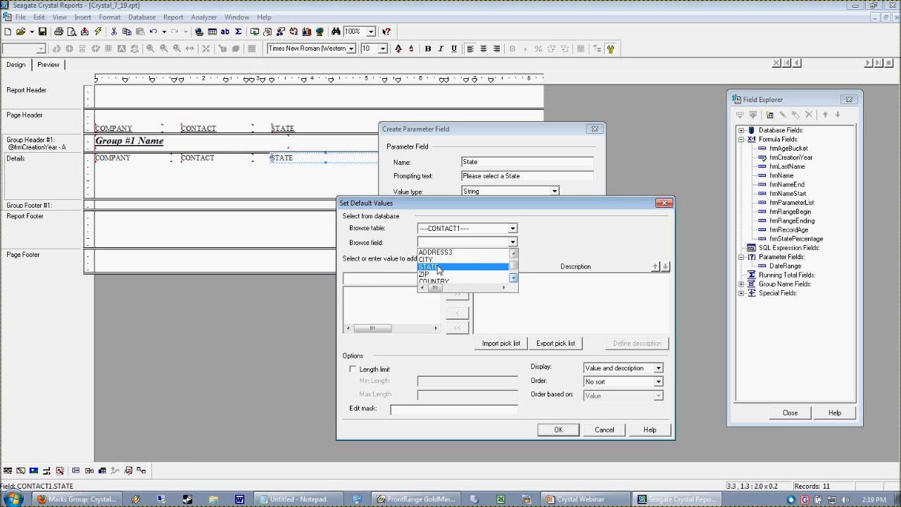
pyautogui.click(436, 270)
# Step: Add all browsed values, NY and PA, as default values and confirm the new State parameter
pyautogui.click(352, 298)
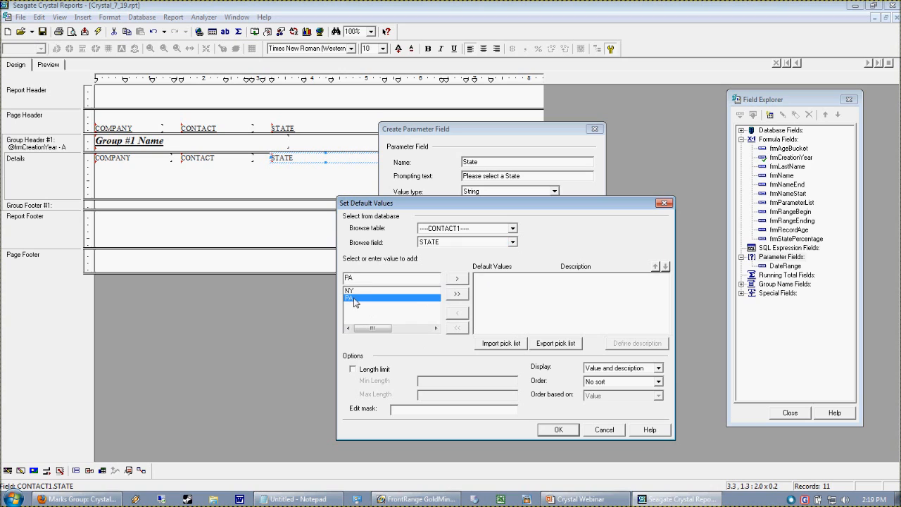
pyautogui.click(462, 294)
pyautogui.click(488, 276)
pyautogui.click(484, 285)
pyautogui.click(485, 278)
pyautogui.click(485, 285)
pyautogui.click(559, 429)
pyautogui.click(485, 286)
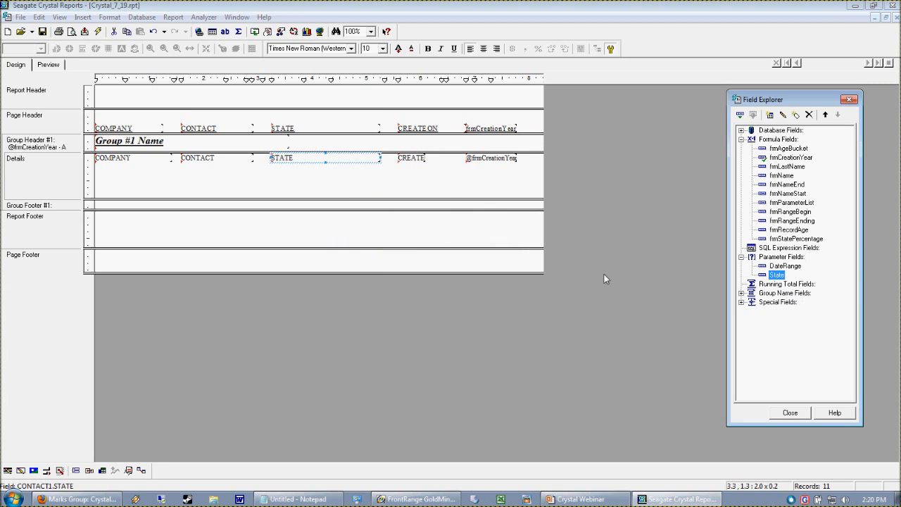
# Step: Check the report preview, return to the design and open the Select Expert's record selection formula in the Formula Editor
pyautogui.click(47, 66)
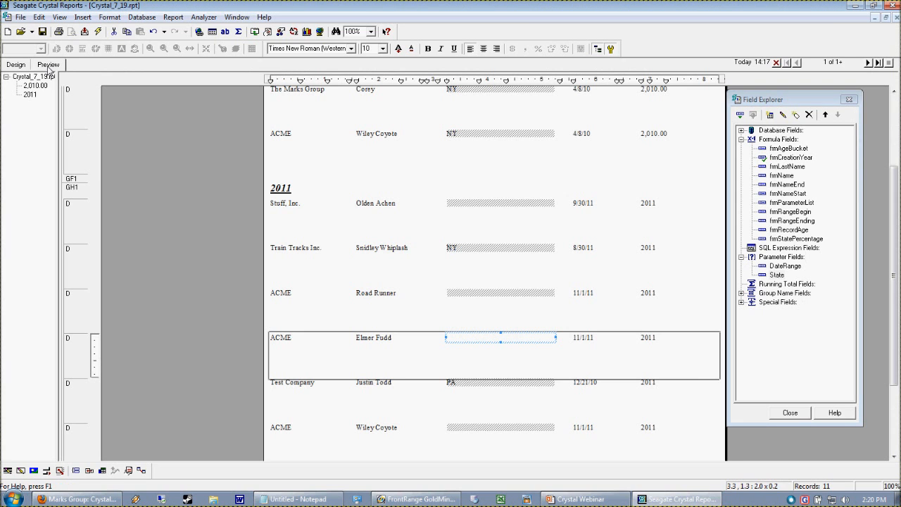
pyautogui.scroll(3, 538, 239)
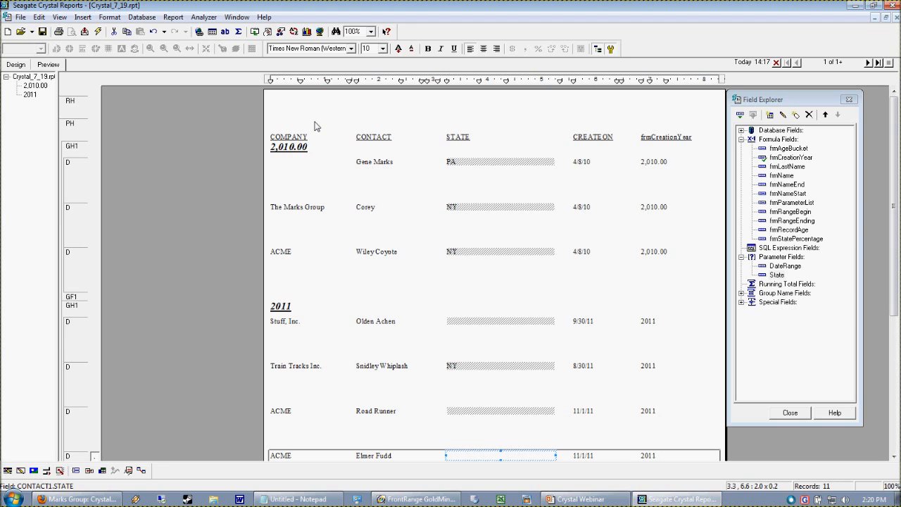
pyautogui.click(16, 64)
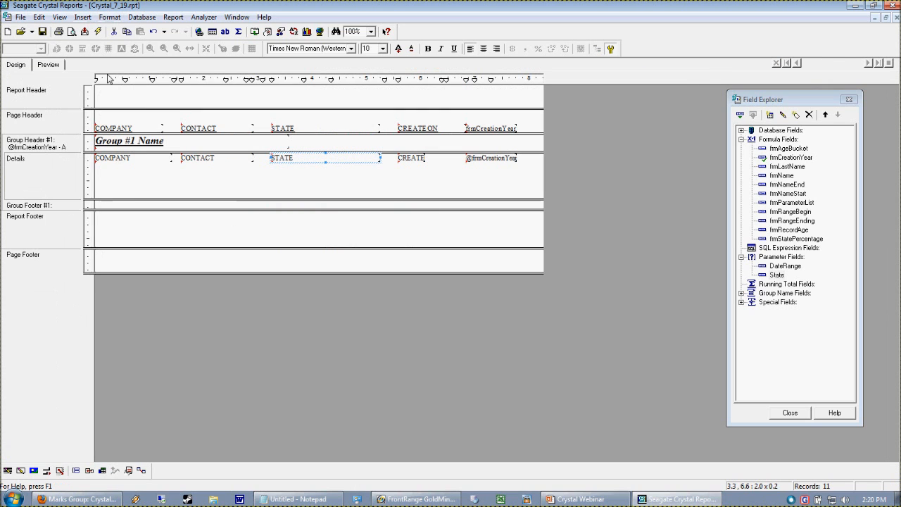
pyautogui.click(172, 17)
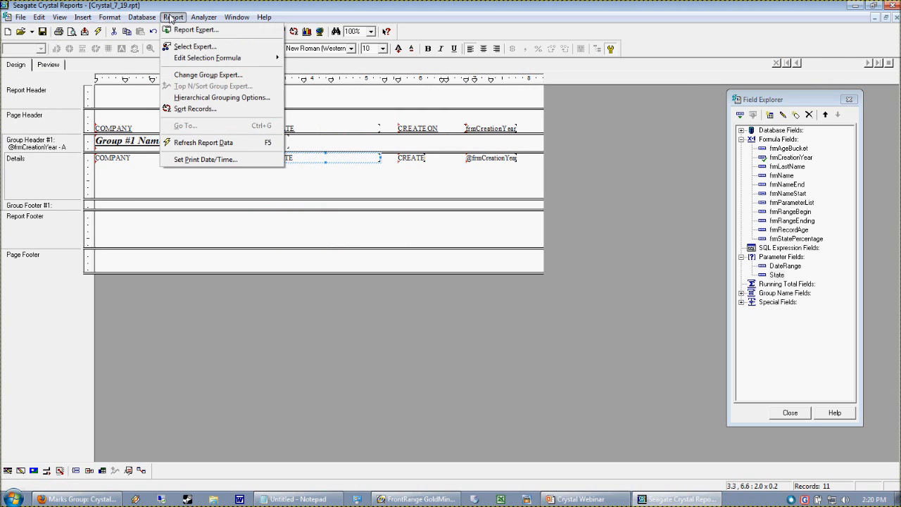
pyautogui.click(203, 46)
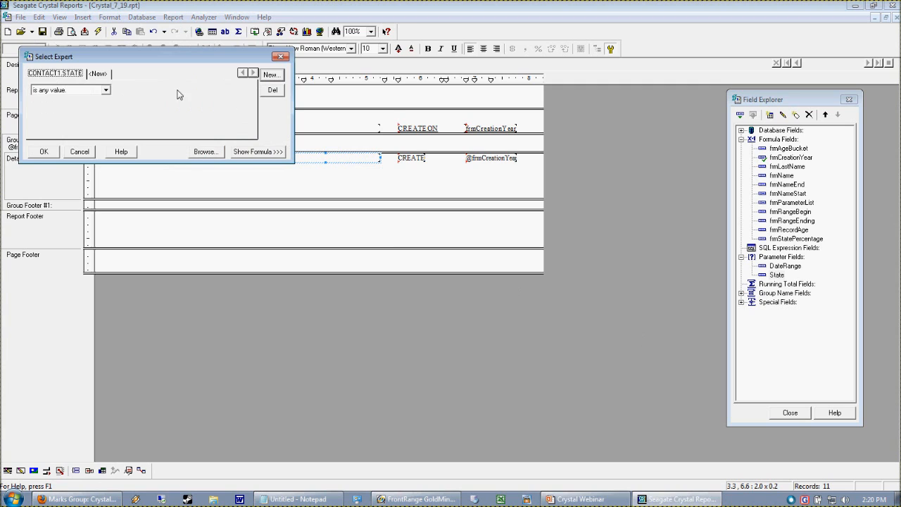
pyautogui.moveTo(163, 53); pyautogui.dragTo(419, 113)
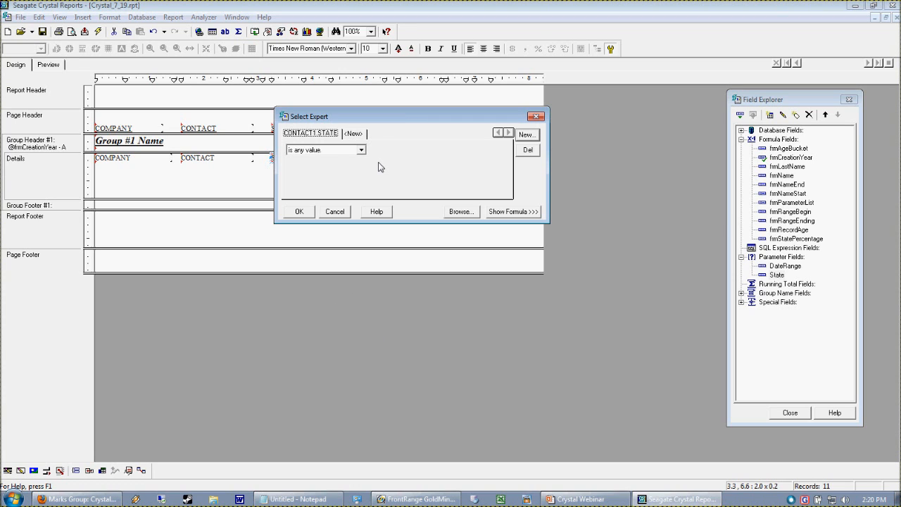
pyautogui.click(525, 212)
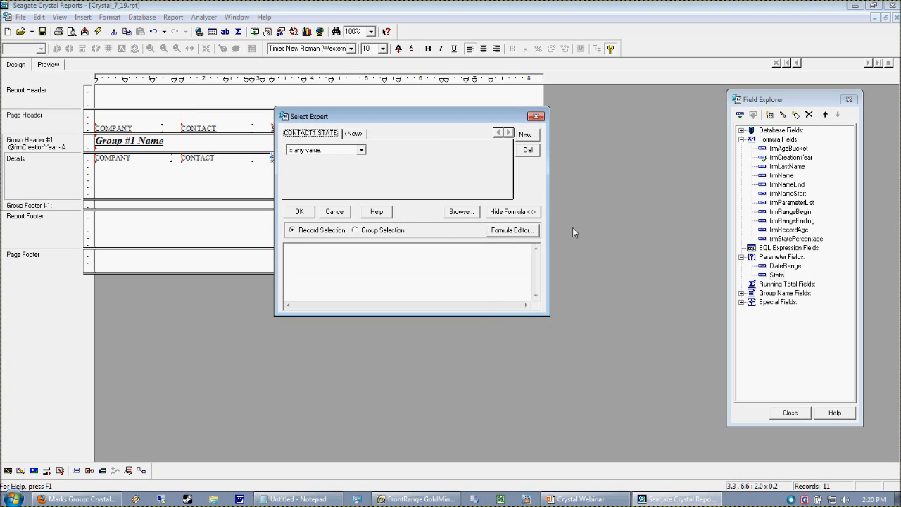
pyautogui.click(519, 230)
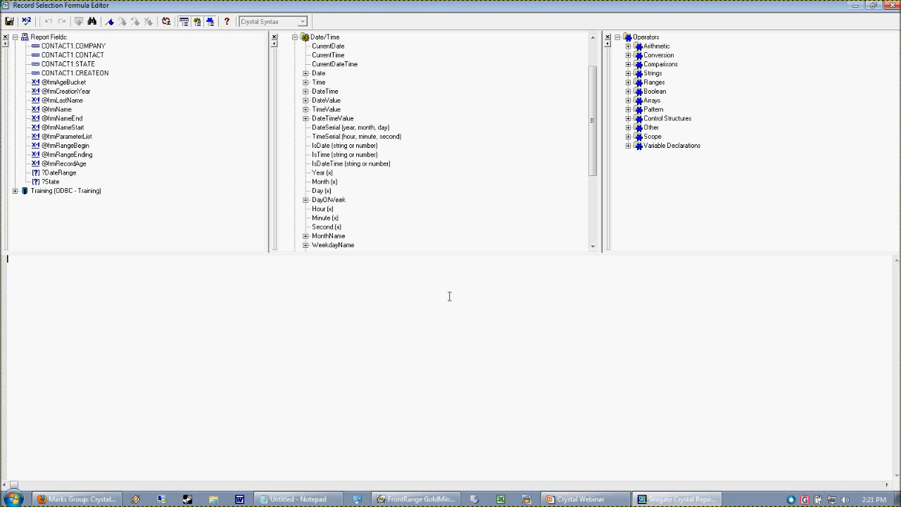
# Step: Set the record selection formula to {CONTACT1.STATE} = {?State}, save it and accept the selection criteria
pyautogui.click(75, 64)
pyautogui.doubleClick(75, 64)
pyautogui.click(50, 182)
pyautogui.doubleClick(49, 182)
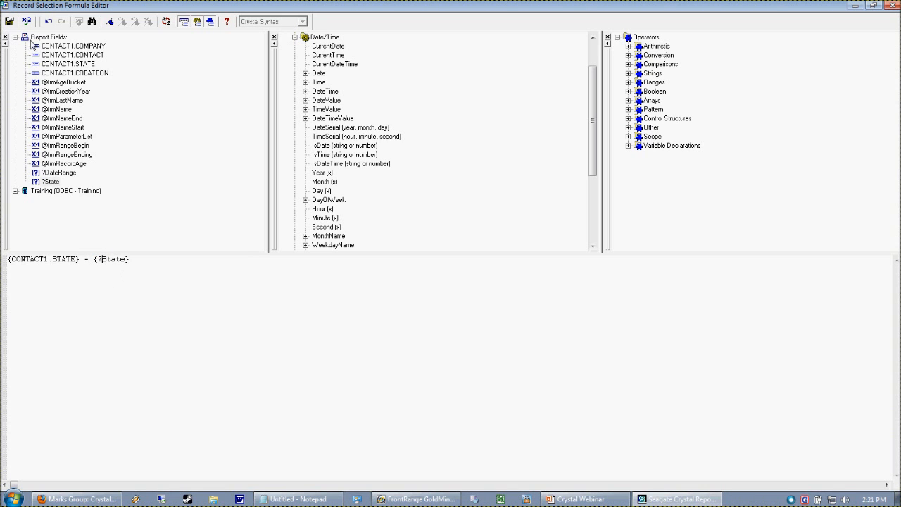
pyautogui.click(10, 21)
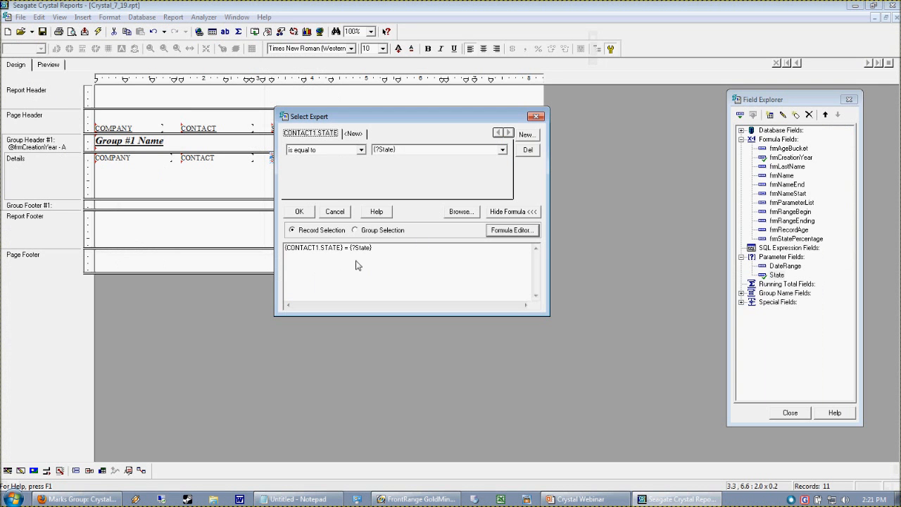
pyautogui.click(299, 211)
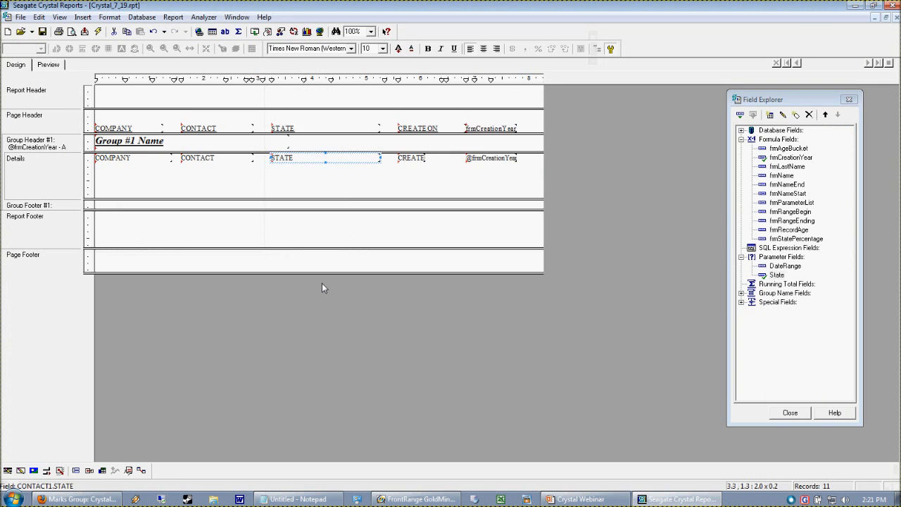
# Step: Preview the report and add PA and NY as discrete values for the State parameter prompt
pyautogui.click(43, 68)
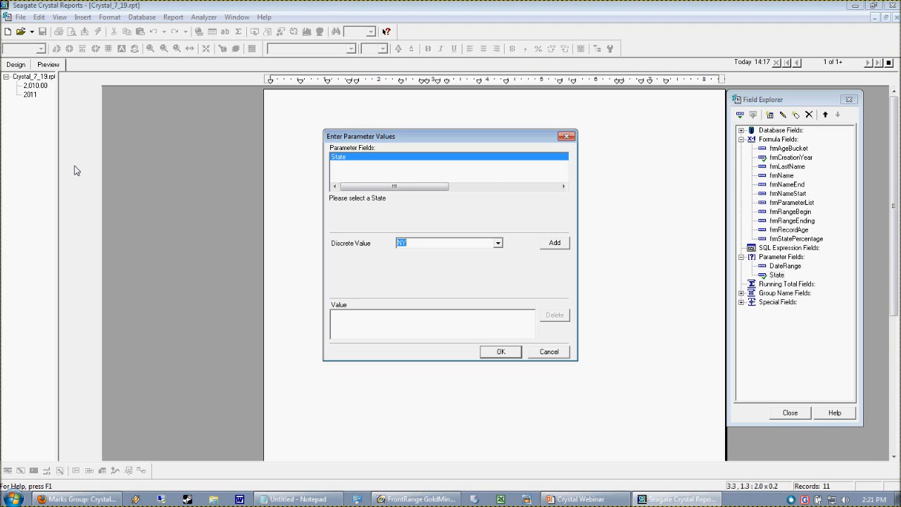
pyautogui.click(499, 243)
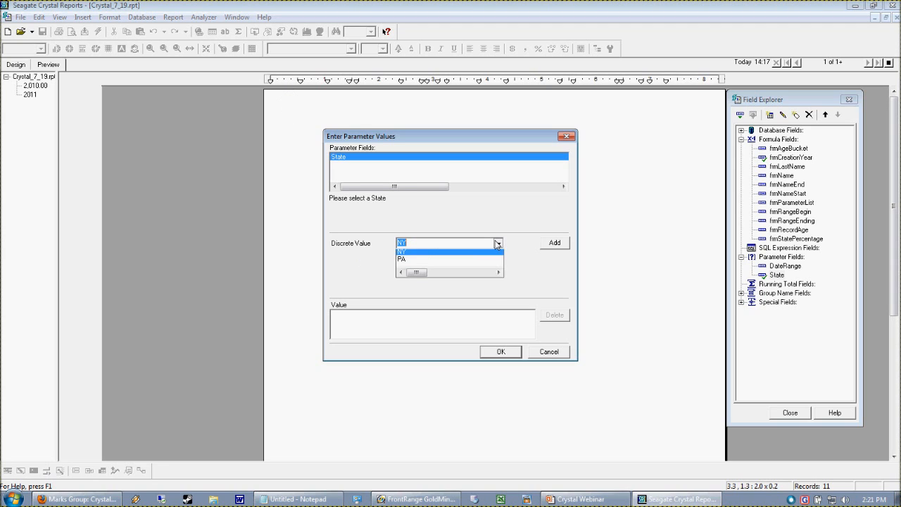
pyautogui.click(412, 261)
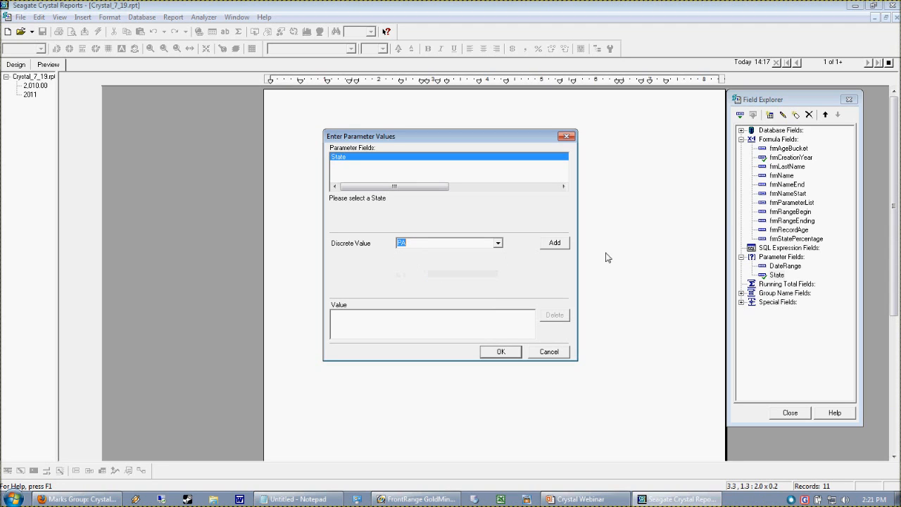
pyautogui.click(567, 244)
pyautogui.click(497, 242)
pyautogui.click(417, 255)
pyautogui.click(555, 243)
# Step: Add AL as another State value and accept the parameter values to run the report
pyautogui.click(438, 244)
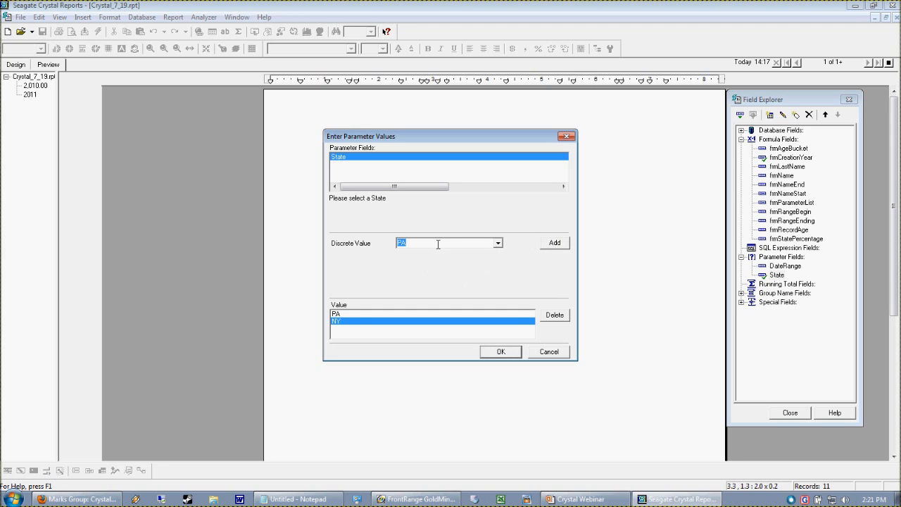
pyautogui.click(557, 244)
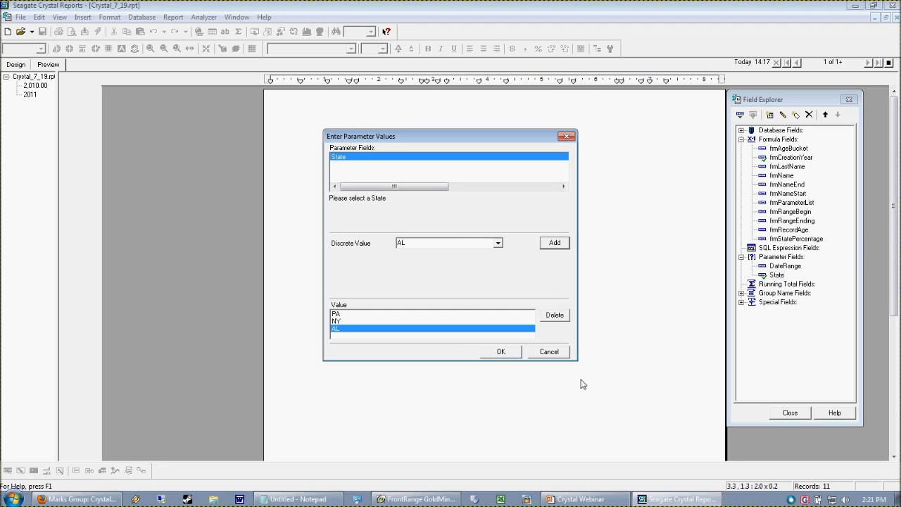
pyautogui.click(336, 321)
pyautogui.click(336, 313)
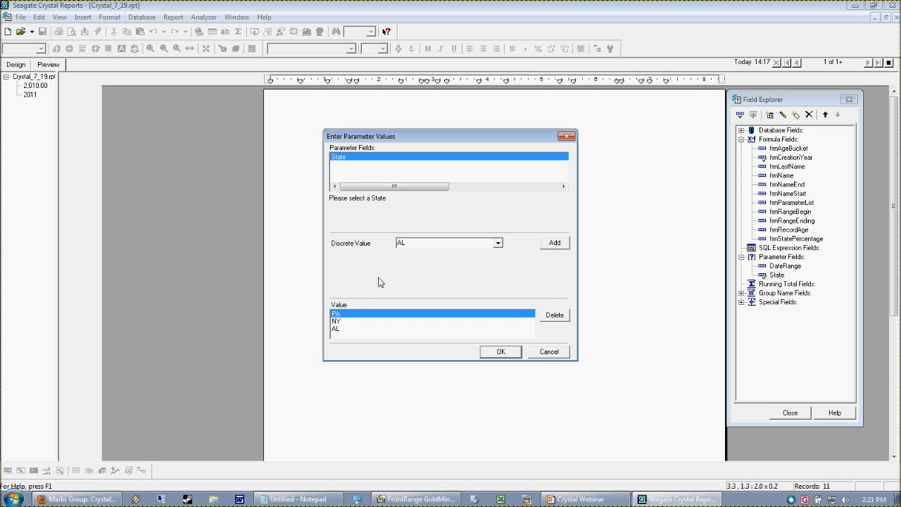
pyautogui.click(338, 329)
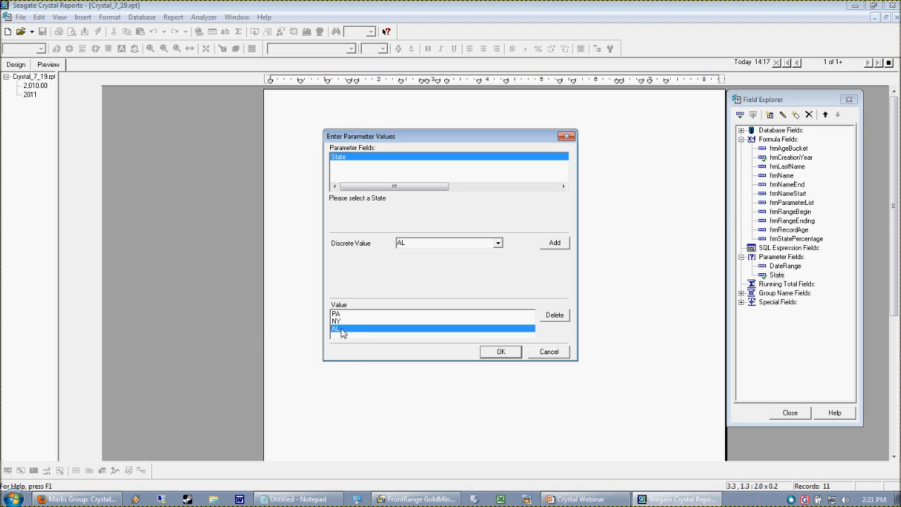
pyautogui.click(345, 314)
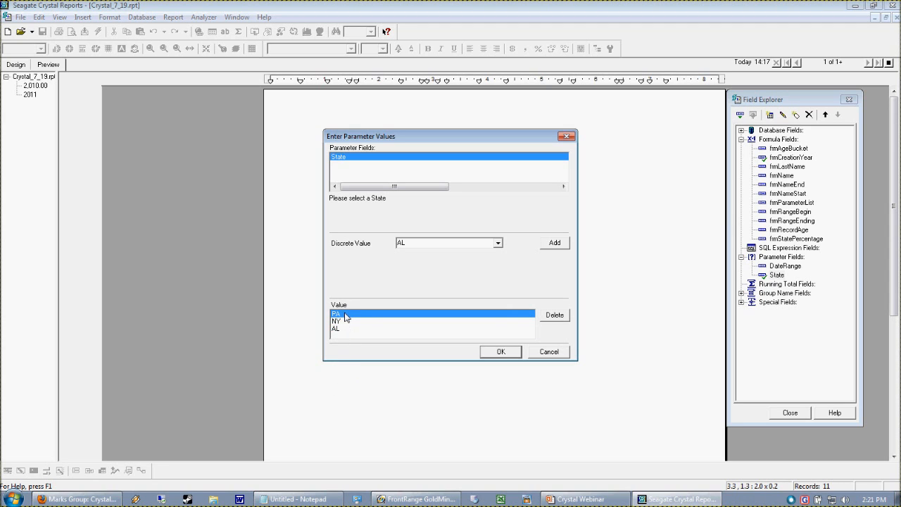
pyautogui.click(501, 352)
pyautogui.click(482, 264)
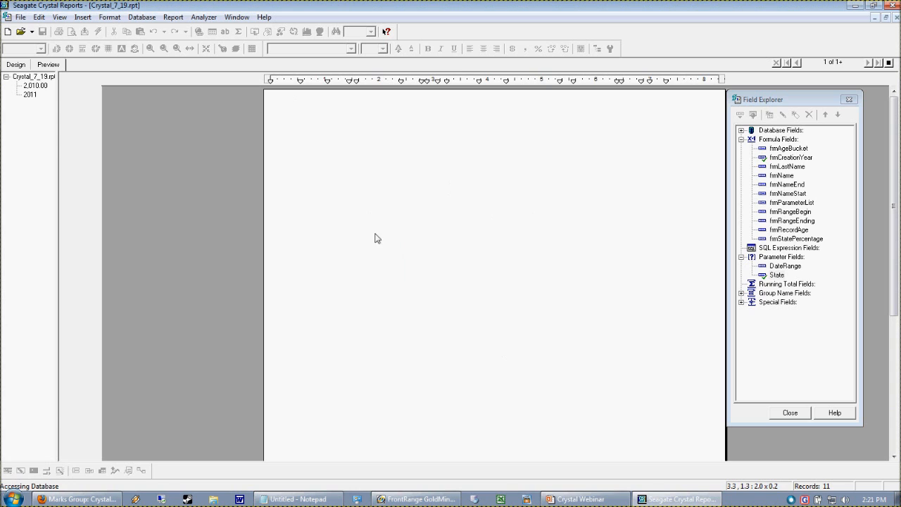
# Step: Review the report's record selection formula for STATE in the Formula Editor, and close the editor and Select Expert without changing it
pyautogui.click(173, 17)
pyautogui.moveTo(204, 44)
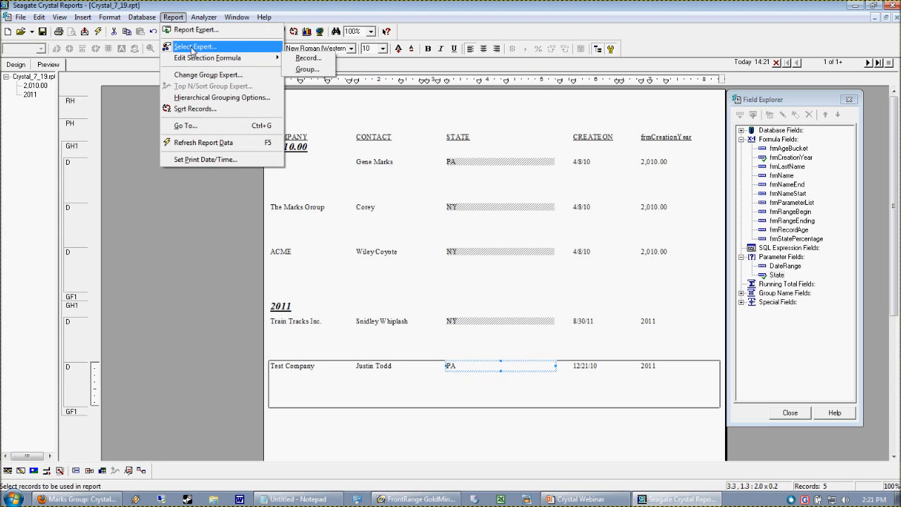
pyautogui.click(302, 57)
pyautogui.click(258, 151)
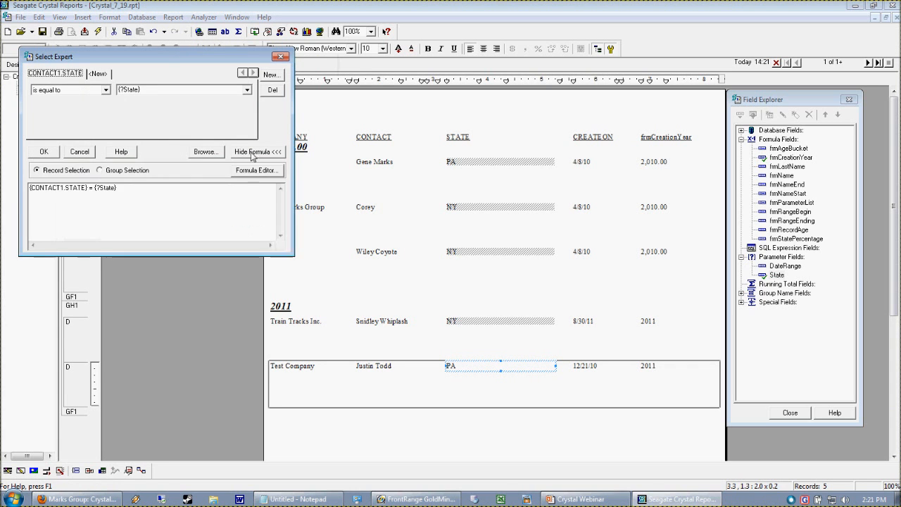
pyautogui.click(248, 170)
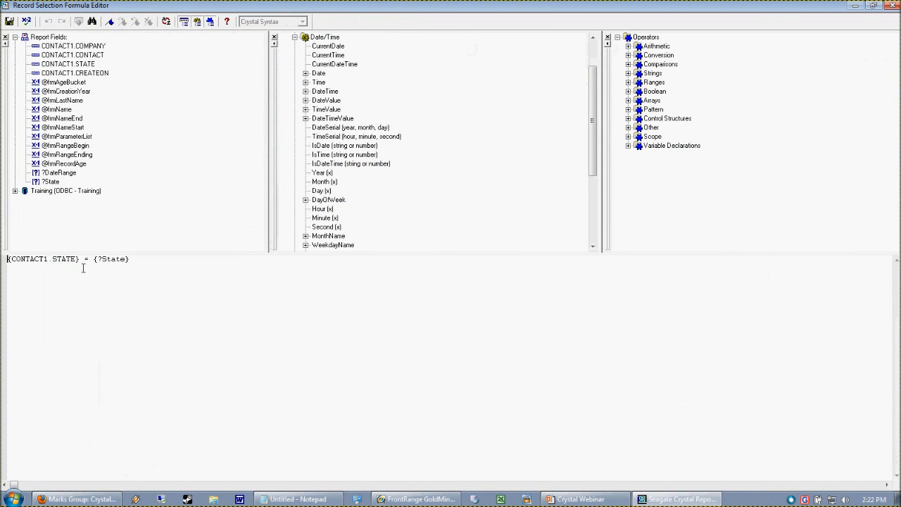
pyautogui.moveTo(152, 266); pyautogui.dragTo(47, 261)
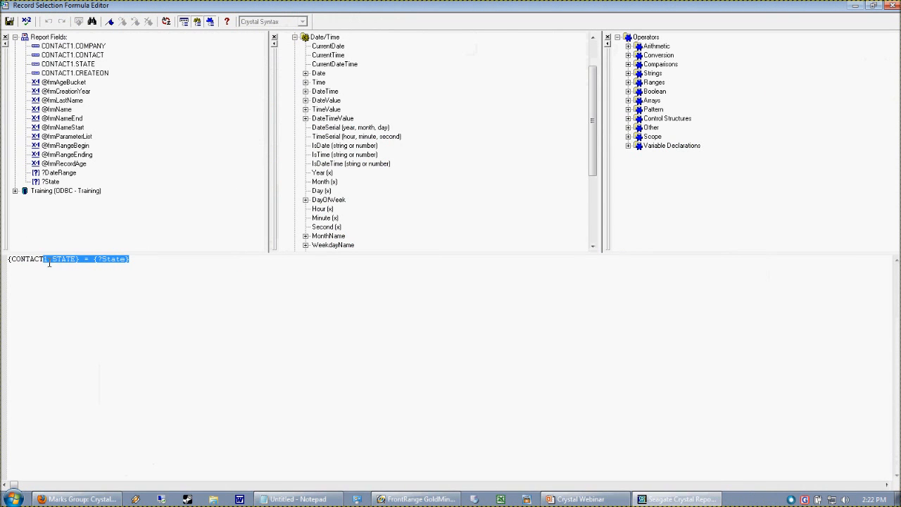
pyautogui.click(888, 5)
pyautogui.click(44, 151)
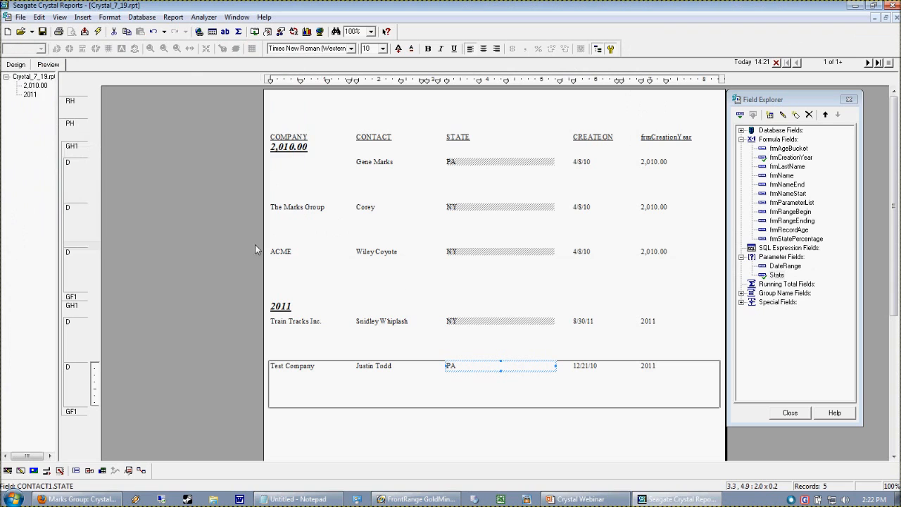
pyautogui.click(491, 429)
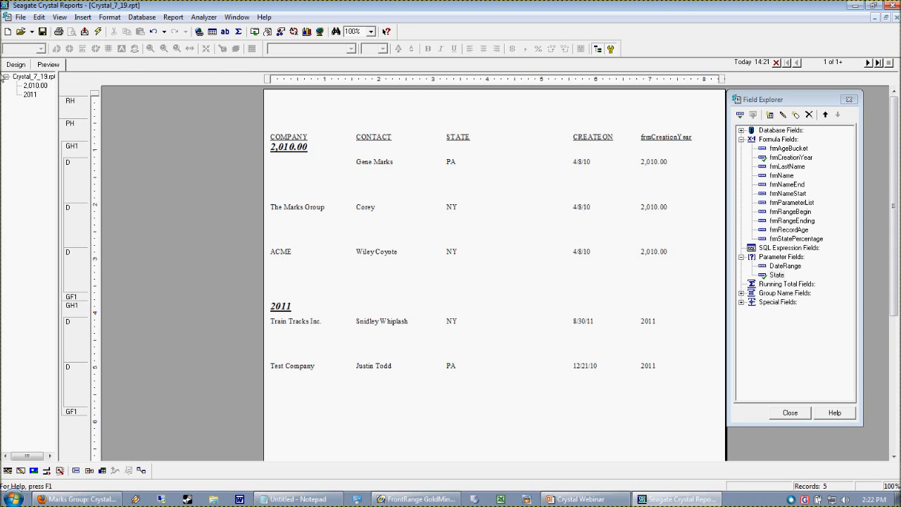
# Step: Return to the report design and enlarge the Report Header section to about 1.5 inches tall
pyautogui.click(21, 64)
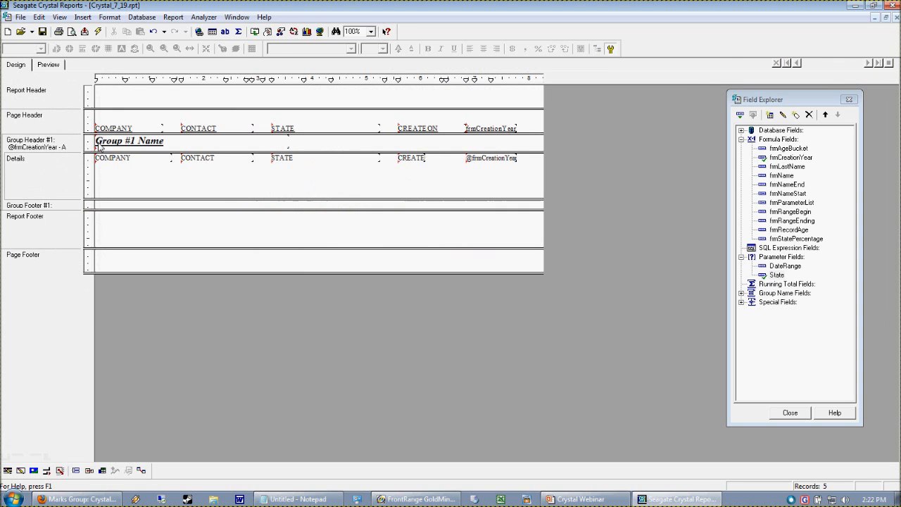
pyautogui.click(781, 275)
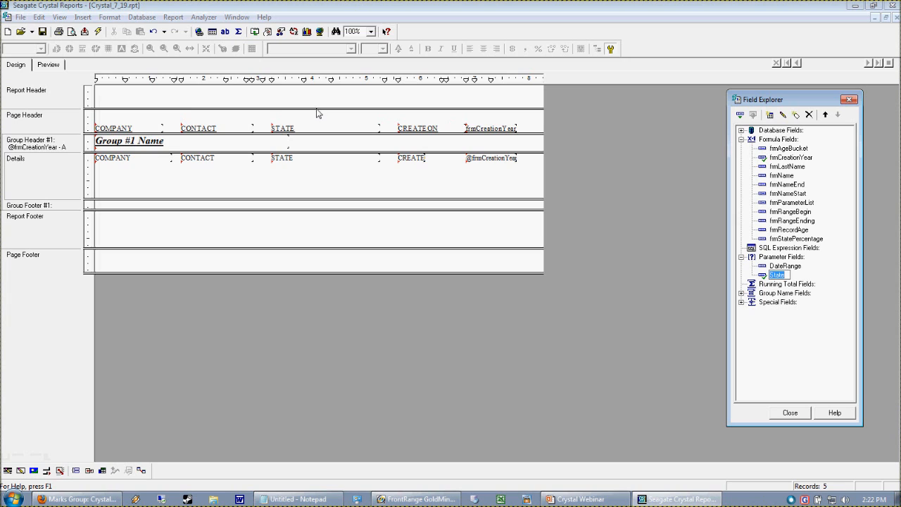
pyautogui.moveTo(318, 117); pyautogui.dragTo(331, 176)
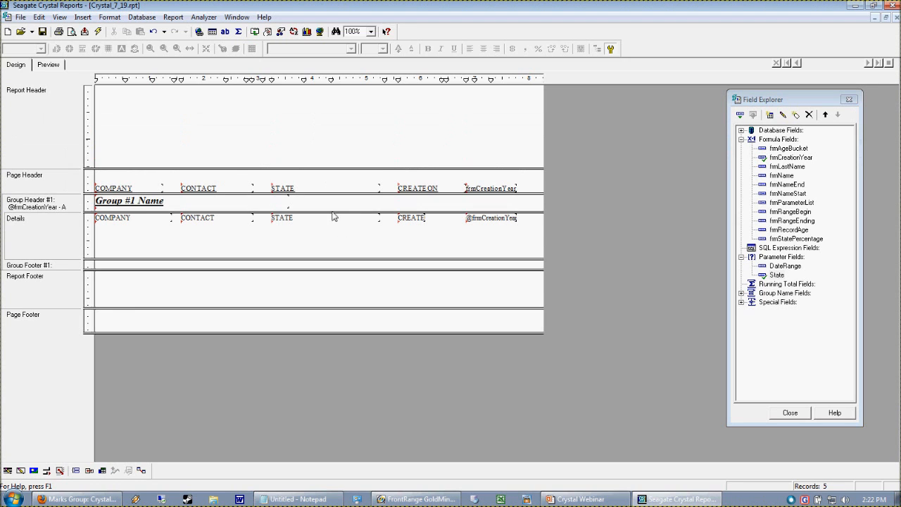
# Step: Insert a text object reading "Report Title" near the upper edge of the Report Header
pyautogui.click(83, 17)
pyautogui.click(92, 41)
pyautogui.click(117, 96)
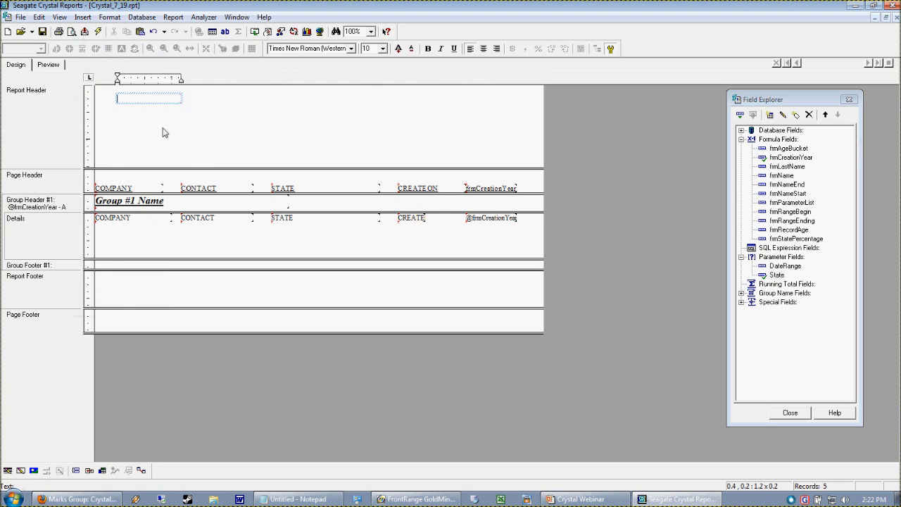
pyautogui.click(303, 151)
# Step: Format the Report Title text as 15 pt, bold and underlined
pyautogui.click(143, 102)
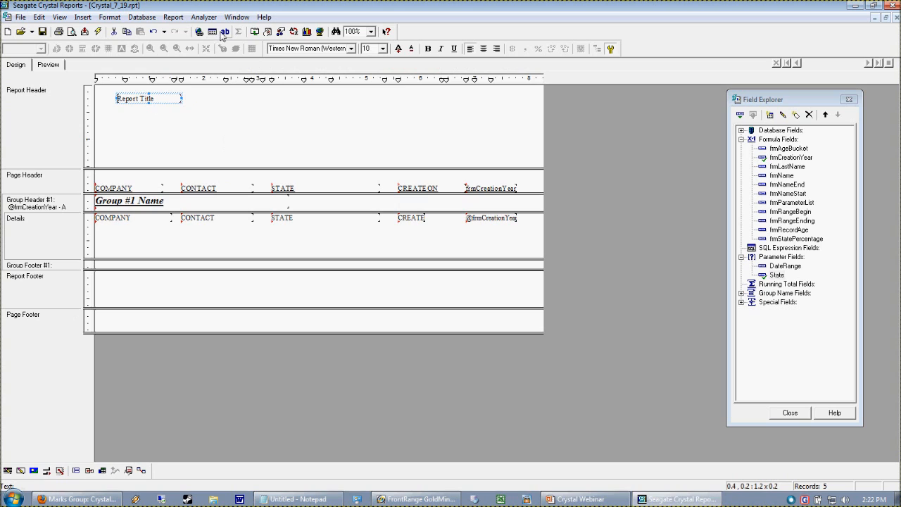
pyautogui.click(383, 48)
pyautogui.click(369, 83)
pyautogui.click(349, 98)
pyautogui.click(136, 102)
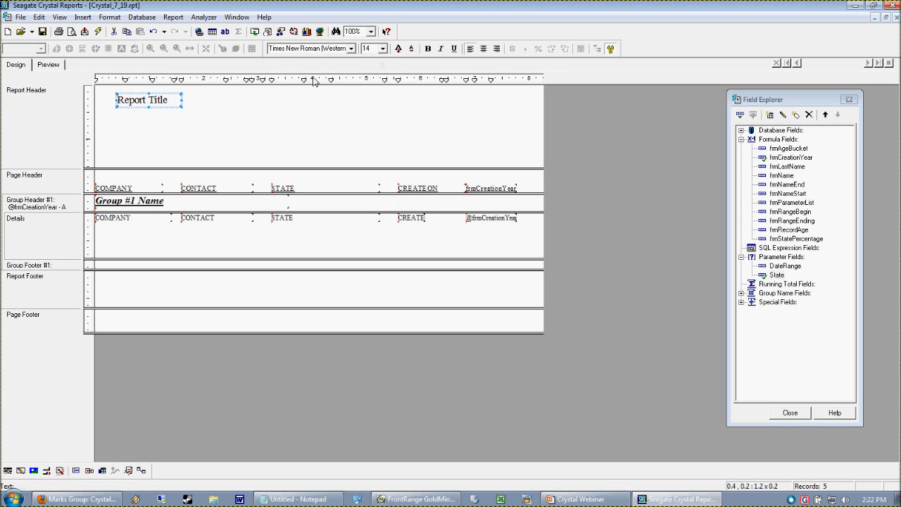
pyautogui.click(398, 49)
pyautogui.click(428, 50)
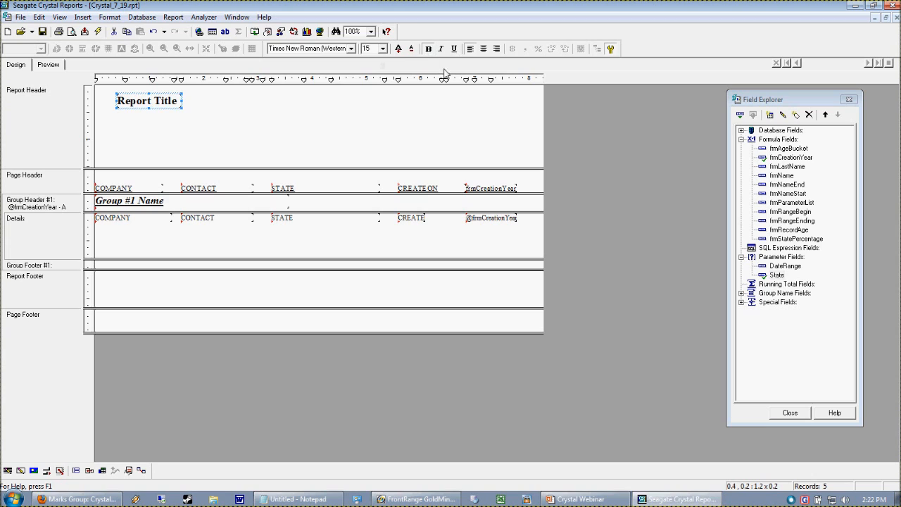
pyautogui.click(407, 133)
pyautogui.click(149, 104)
pyautogui.click(454, 49)
pyautogui.click(421, 126)
# Step: Nudge the Report Title text object left to about 0.2 inches from the section's left edge
pyautogui.click(139, 106)
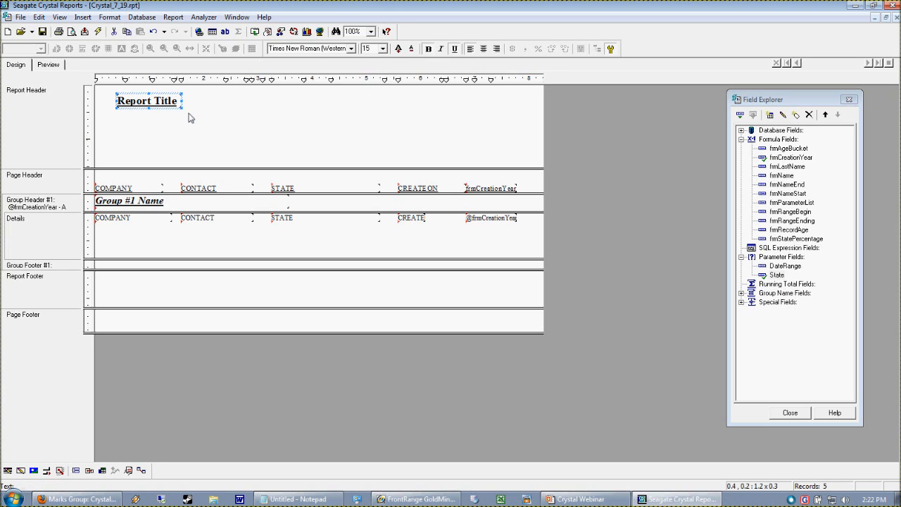
pyautogui.press('Left')
pyautogui.press('Left')
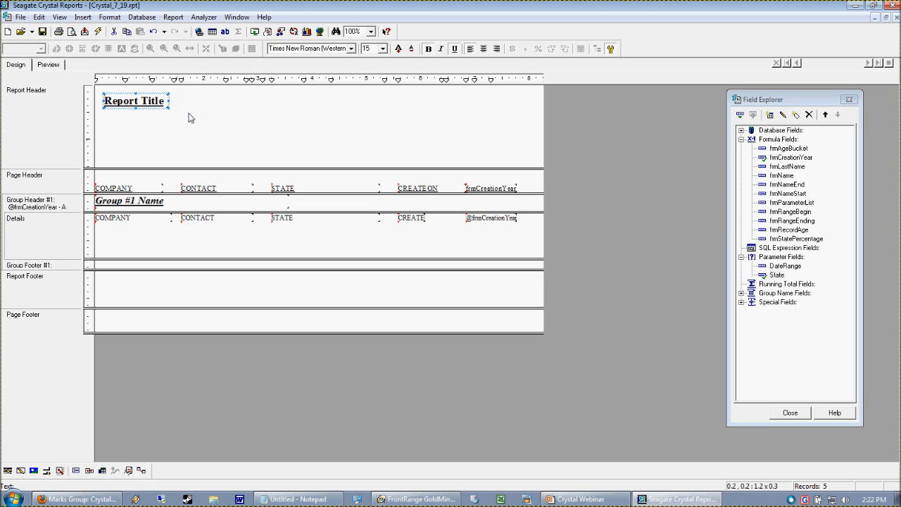
pyautogui.click(159, 144)
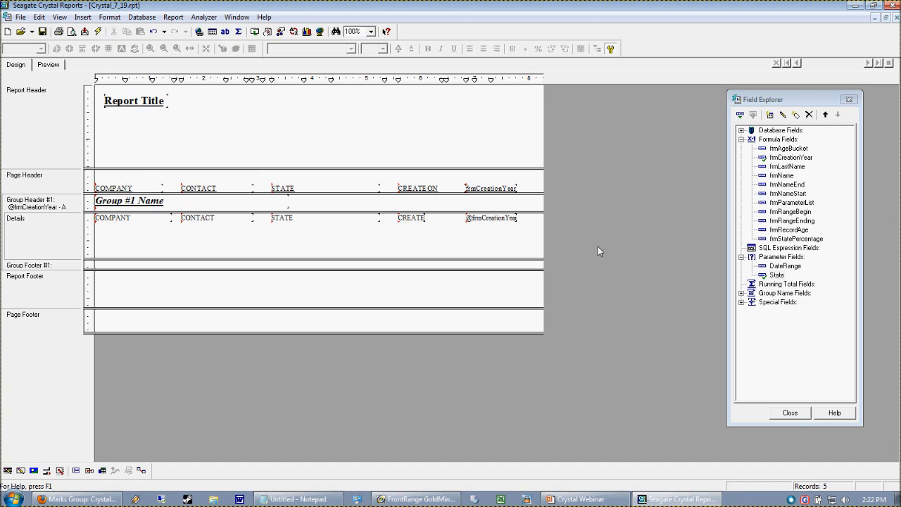
# Step: Place the Print Date special field in the Report Header just to the right of the title
pyautogui.click(741, 301)
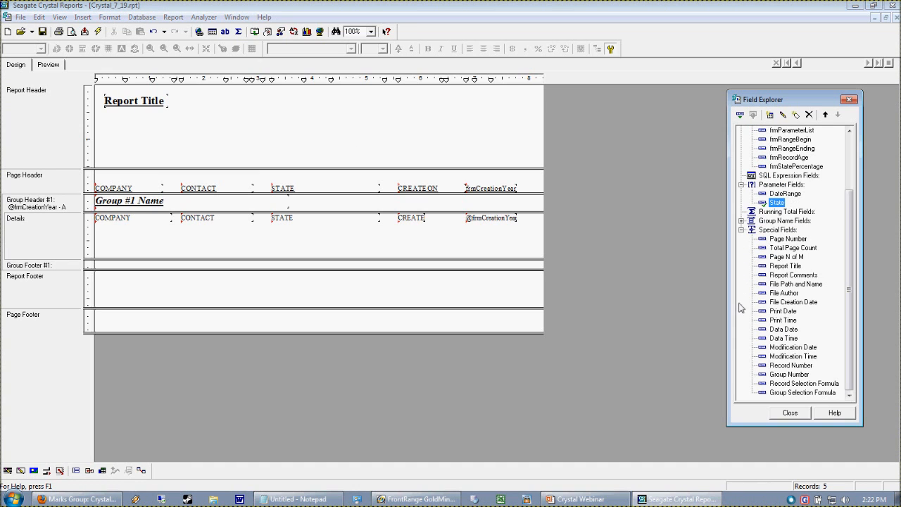
pyautogui.moveTo(774, 311); pyautogui.dragTo(175, 99)
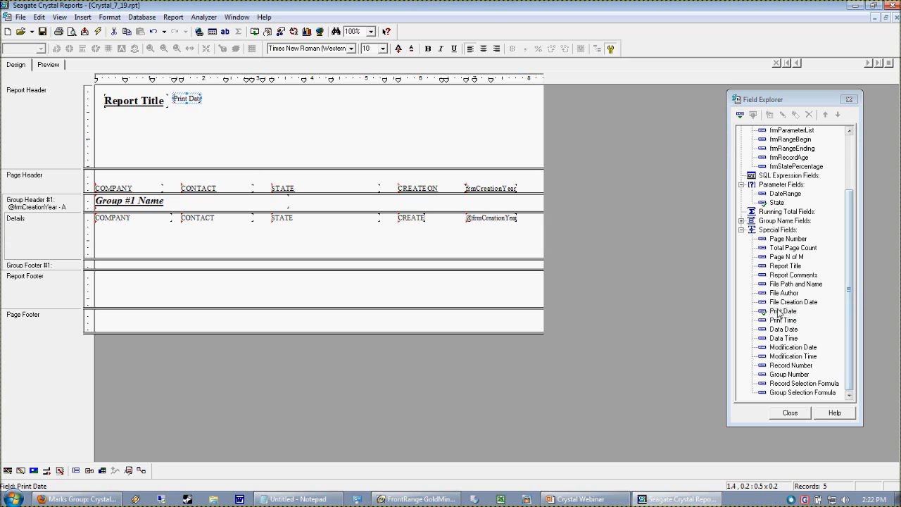
pyautogui.click(251, 112)
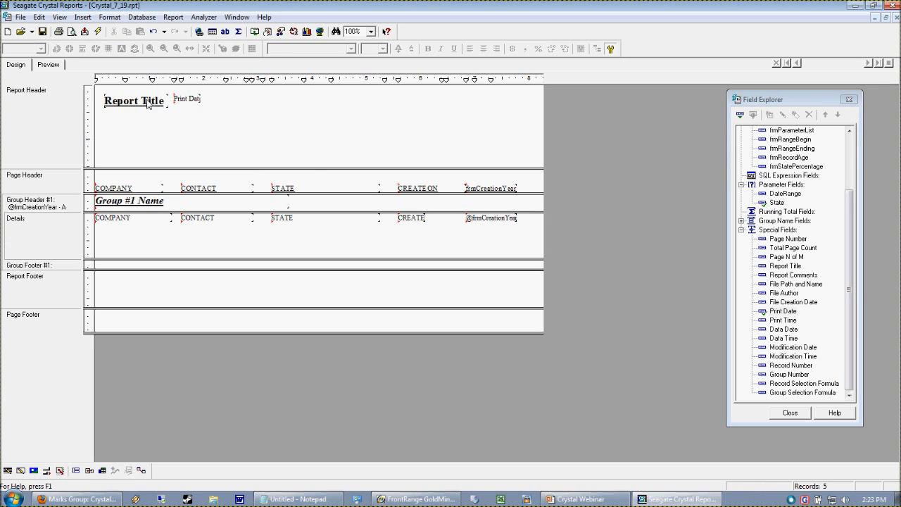
pyautogui.click(187, 101)
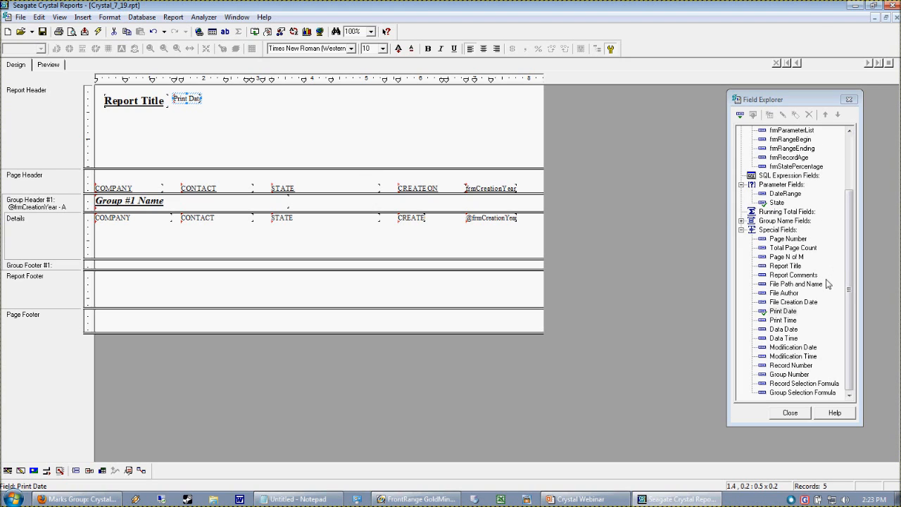
# Step: Place the State parameter field directly below the Print Date in the Report Header and check it in the preview
pyautogui.click(741, 229)
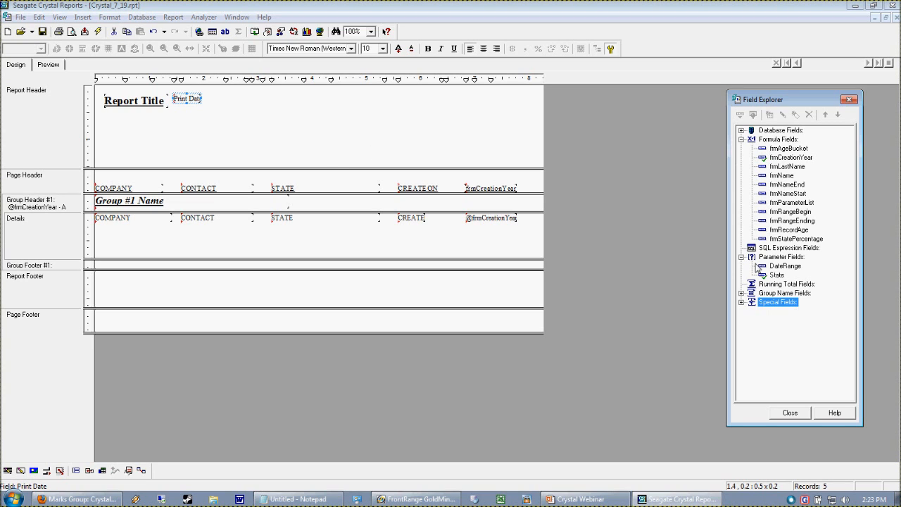
pyautogui.moveTo(774, 276); pyautogui.dragTo(178, 113)
pyautogui.click(285, 141)
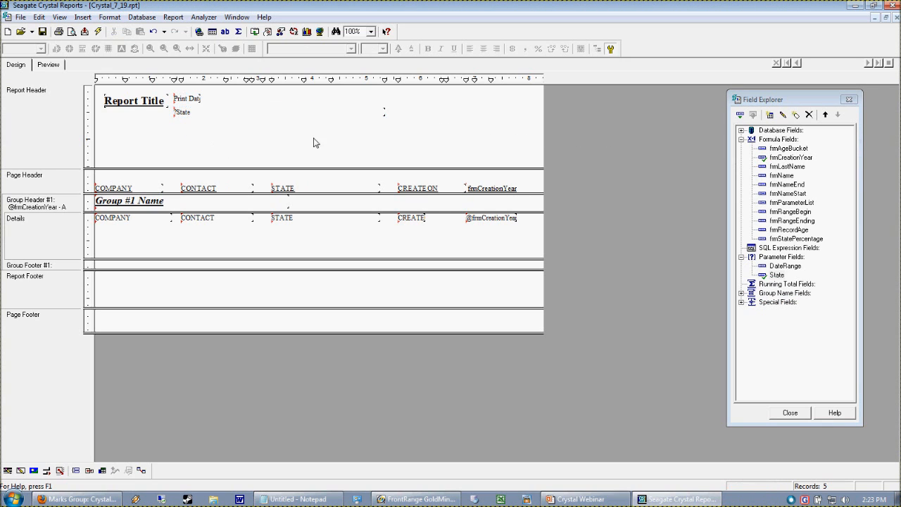
pyautogui.click(41, 65)
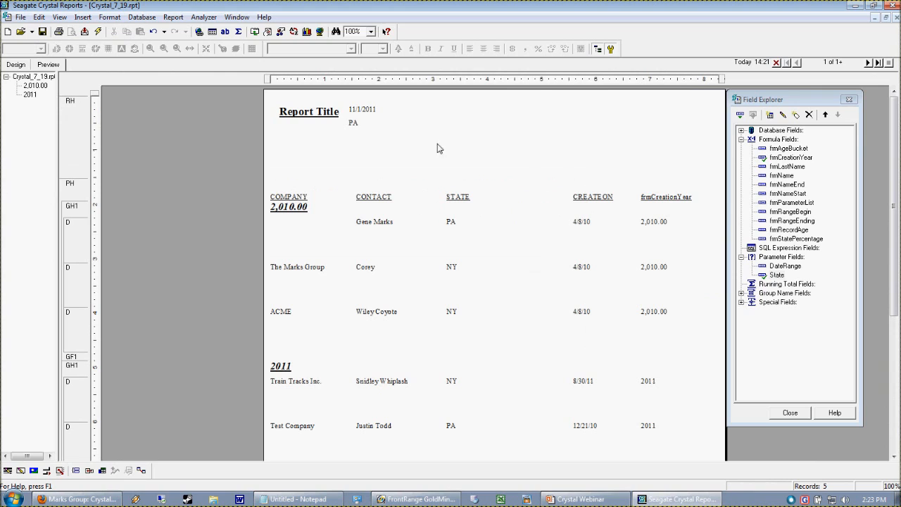
pyautogui.click(353, 122)
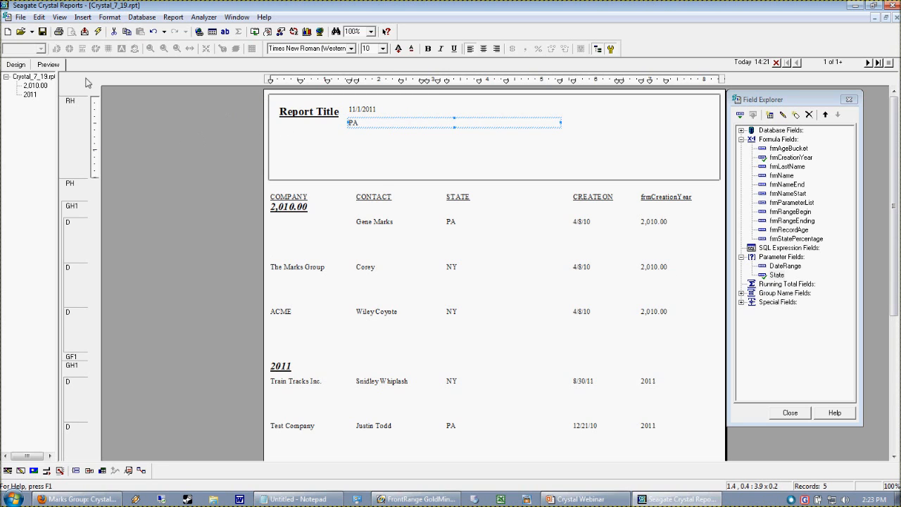
# Step: Return to the report design and delete the frmParameterList formula field
pyautogui.click(16, 64)
pyautogui.rightClick(761, 202)
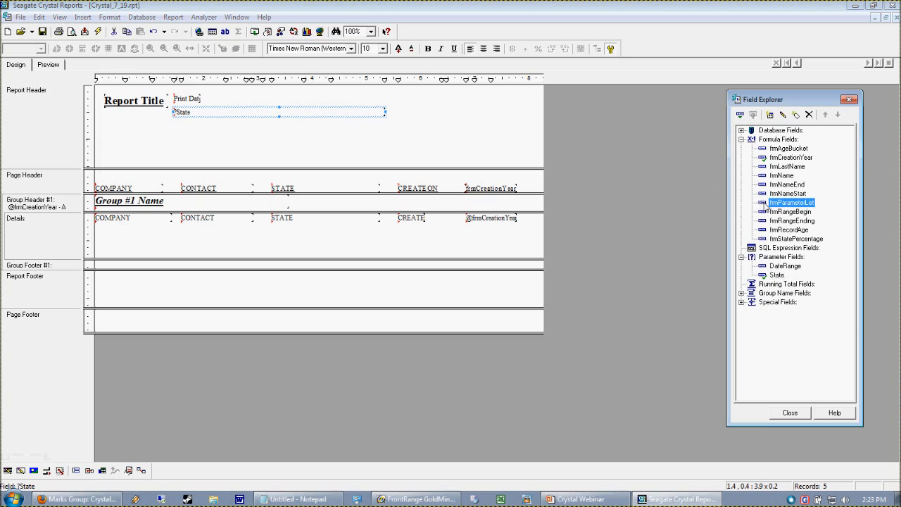
pyautogui.click(781, 276)
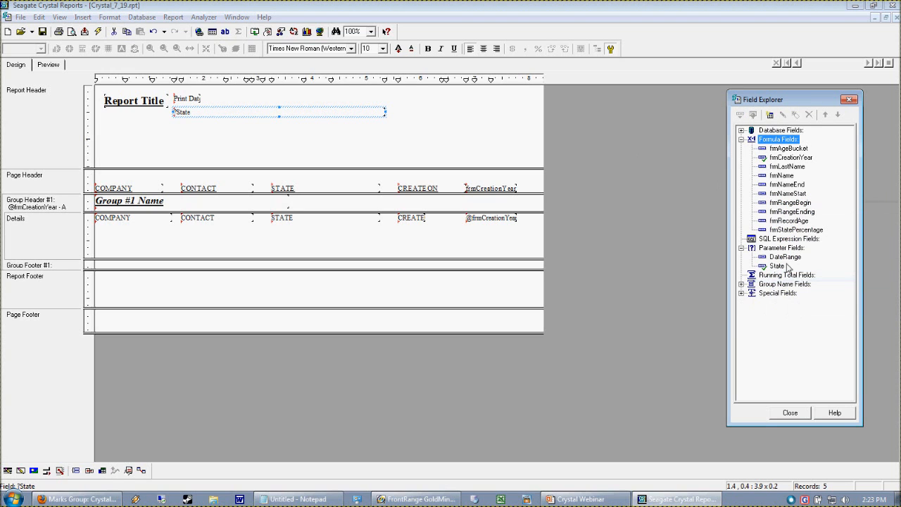
# Step: Create a new formula field named frmStateList and open it in the formula editor
pyautogui.rightClick(770, 139)
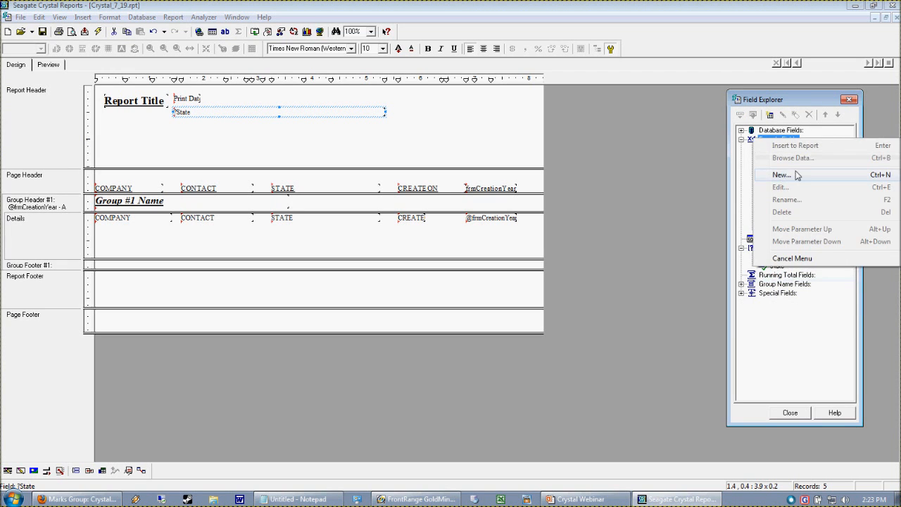
pyautogui.click(781, 174)
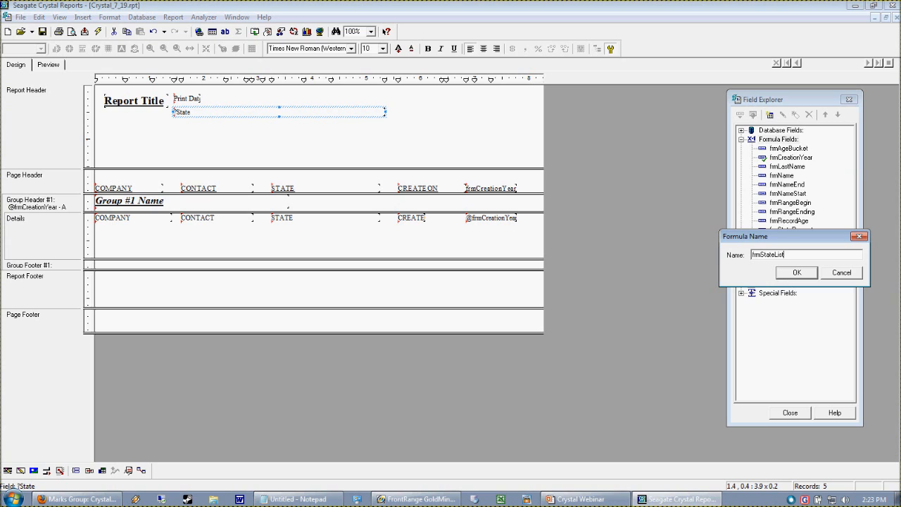
pyautogui.click(800, 275)
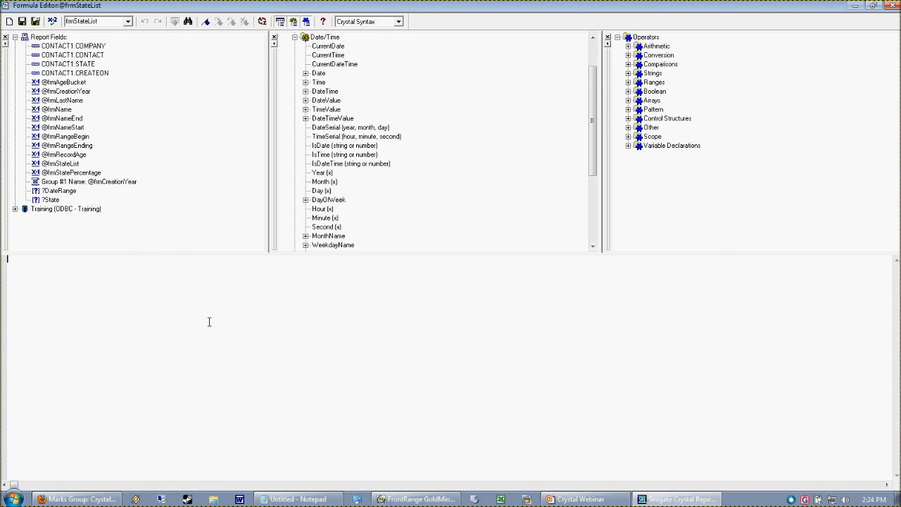
pyautogui.write('SP')
# Step: Switch to Firefox and examine the Join formula in the blog post on displaying parameters with multiple values
pyautogui.click(77, 498)
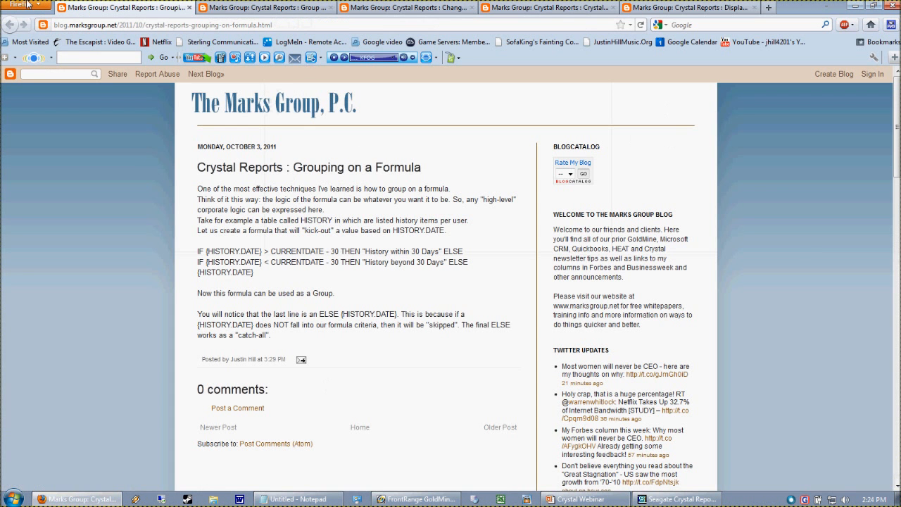
pyautogui.click(268, 8)
pyautogui.click(389, 8)
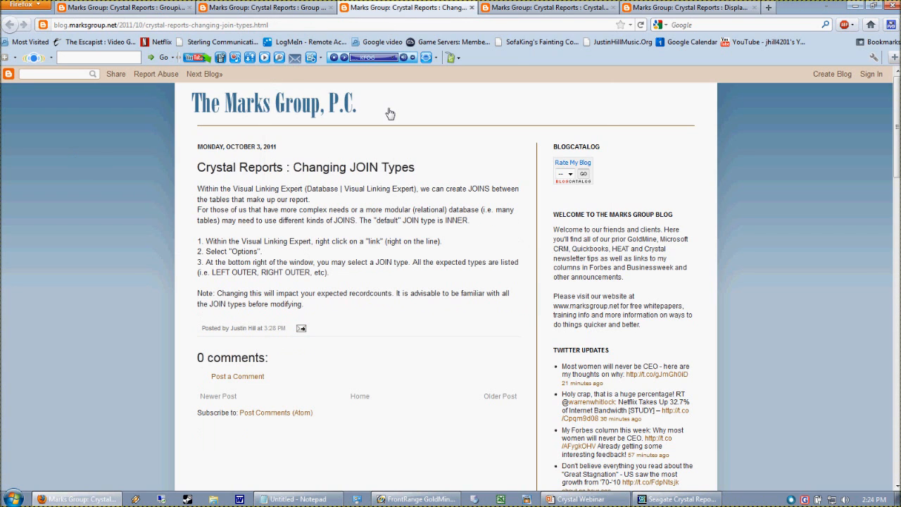
pyautogui.click(560, 13)
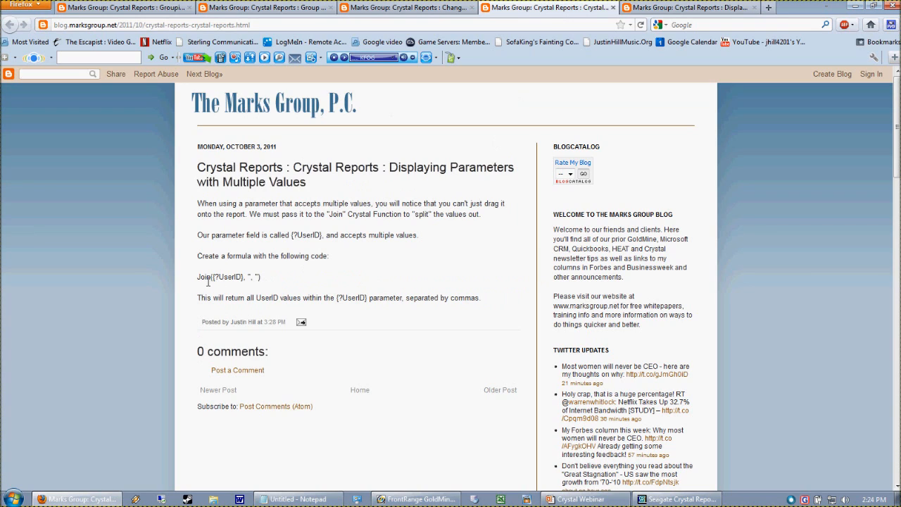
pyautogui.moveTo(211, 282); pyautogui.dragTo(259, 281)
# Step: Return to Crystal Reports, write the frmStateList formula as JOIN({?State}, ", "), check it for errors and save it
pyautogui.click(706, 500)
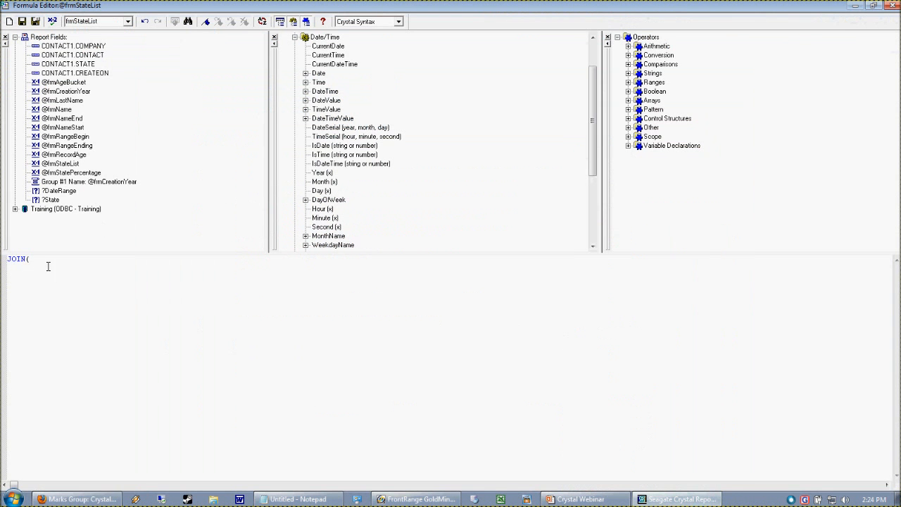
pyautogui.doubleClick(50, 202)
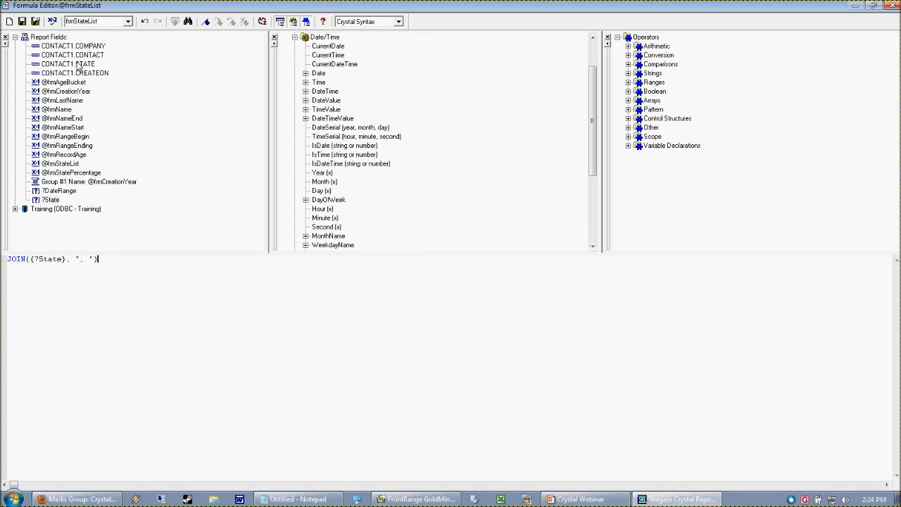
pyautogui.click(54, 22)
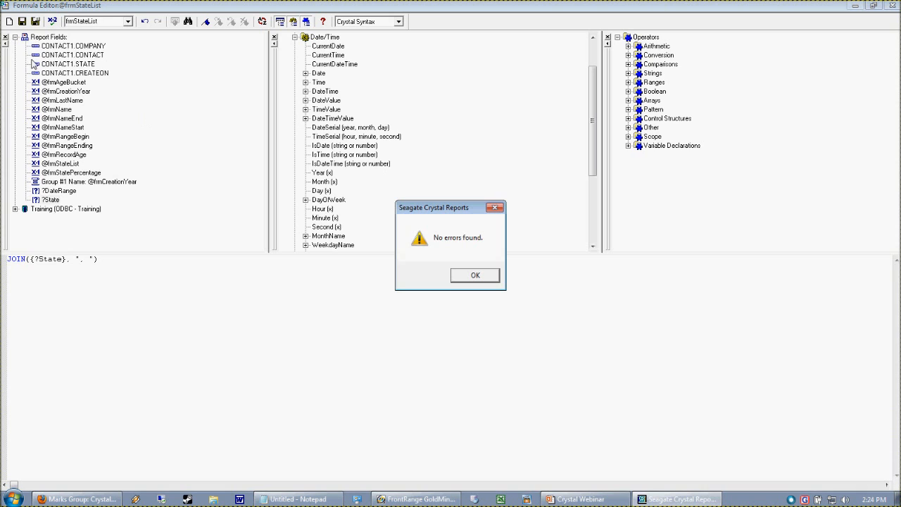
pyautogui.click(476, 275)
pyautogui.click(35, 21)
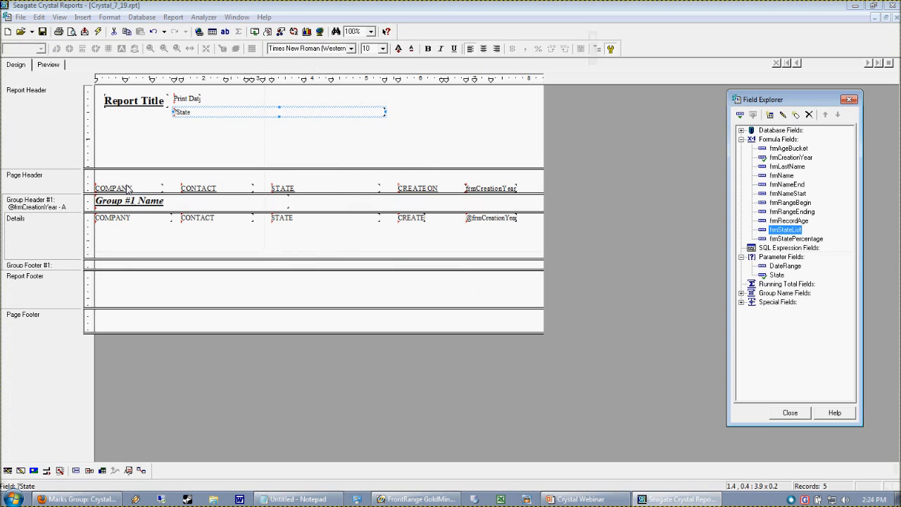
# Step: Place the frmStateList formula in the Report Header directly below the State parameter and check it in the preview
pyautogui.moveTo(790, 237); pyautogui.dragTo(183, 150)
pyautogui.click(47, 65)
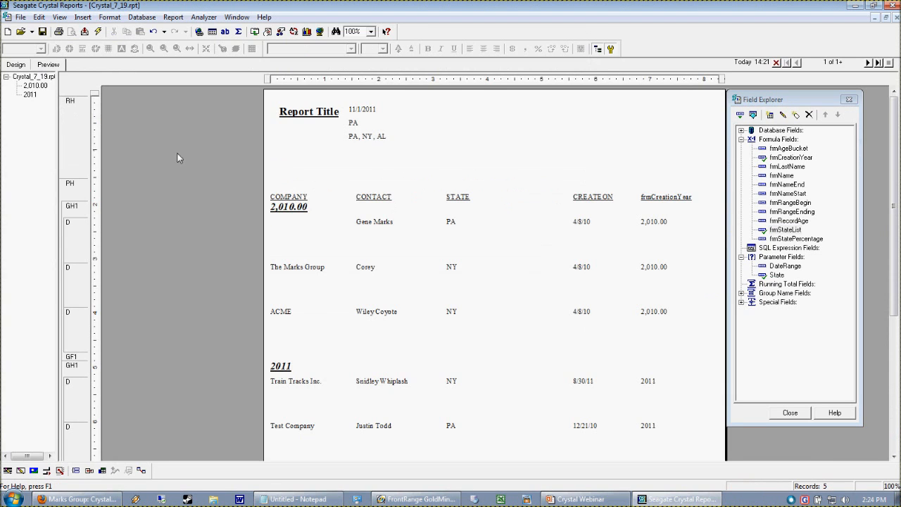
pyautogui.click(362, 136)
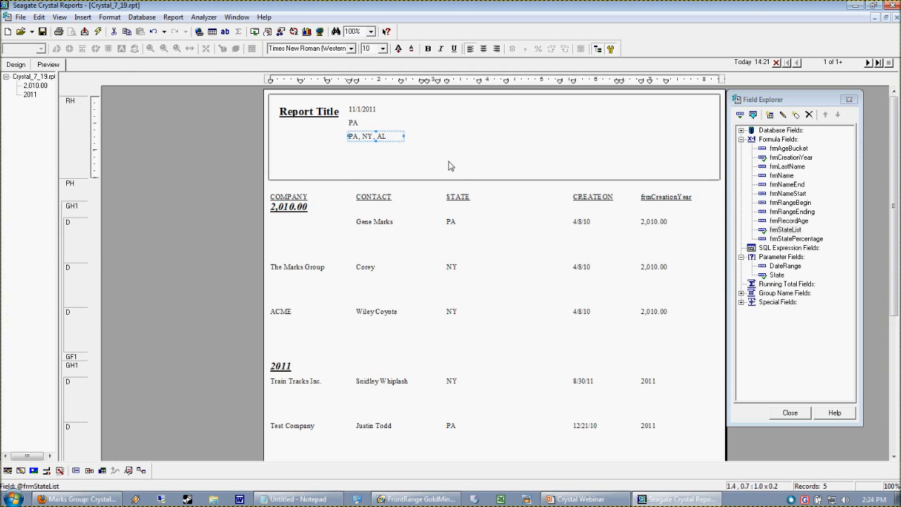
pyautogui.click(386, 157)
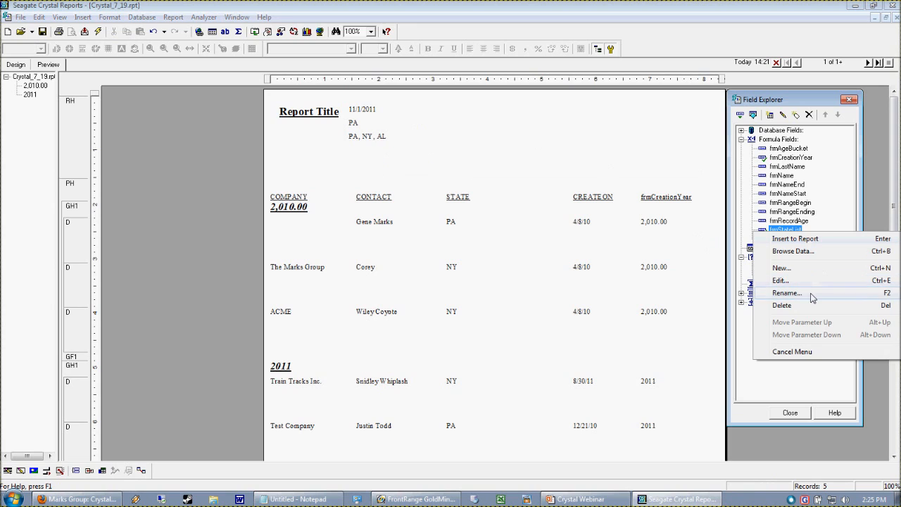
# Step: Change the frmStateList formula to JOIN({?State}, ",") without a space in the separator, save it and check the preview
pyautogui.click(781, 280)
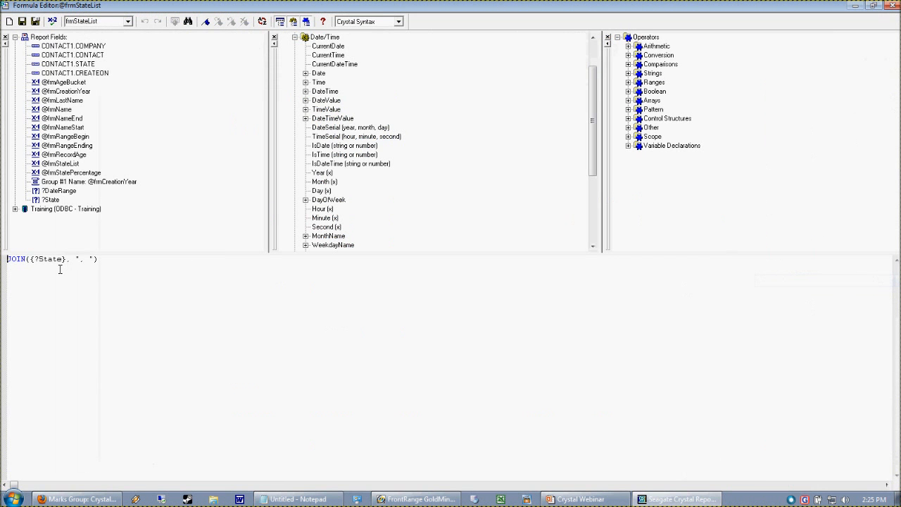
pyautogui.moveTo(33, 266); pyautogui.dragTo(72, 265)
pyautogui.click(85, 266)
pyautogui.click(36, 22)
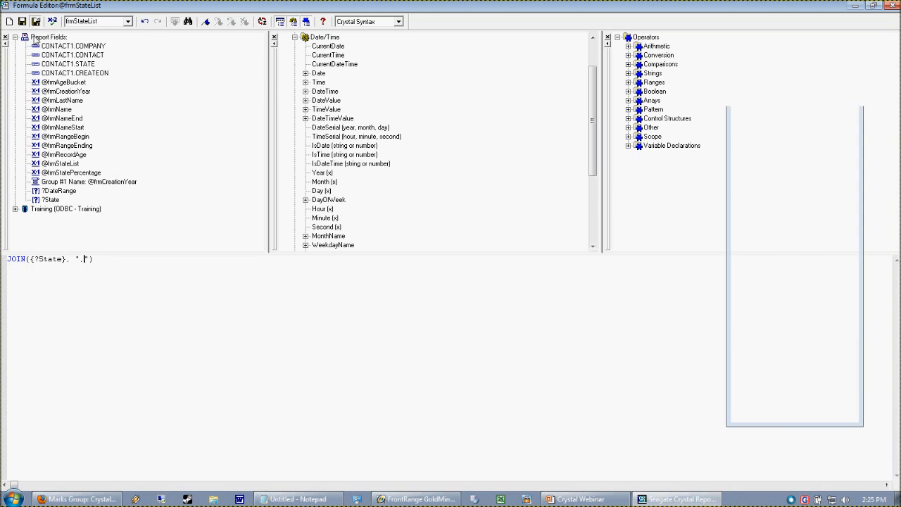
pyautogui.click(362, 141)
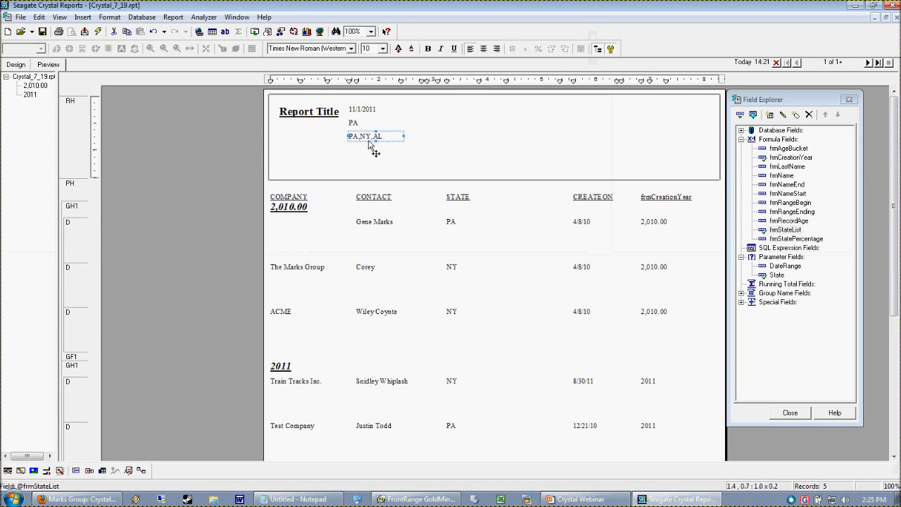
pyautogui.click(371, 153)
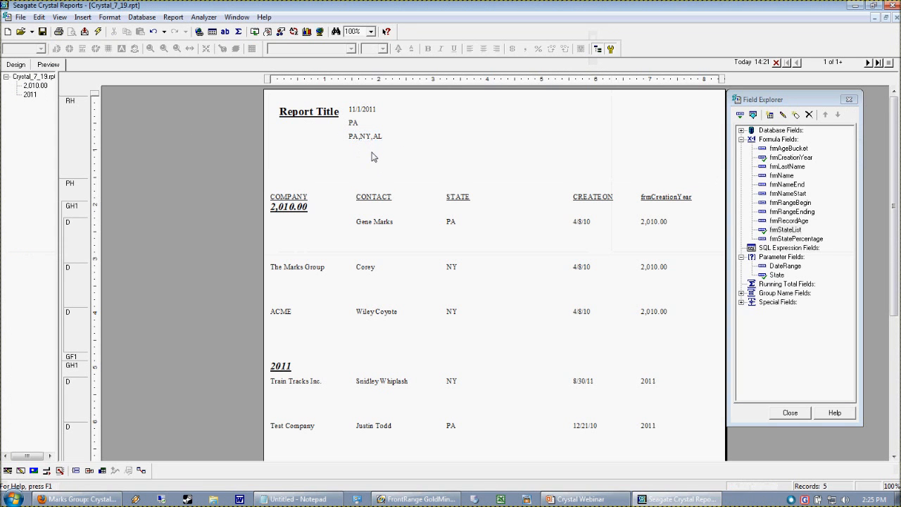
# Step: Restore the space after the comma in the frmStateList separator and save the formula
pyautogui.rightClick(782, 229)
pyautogui.click(800, 278)
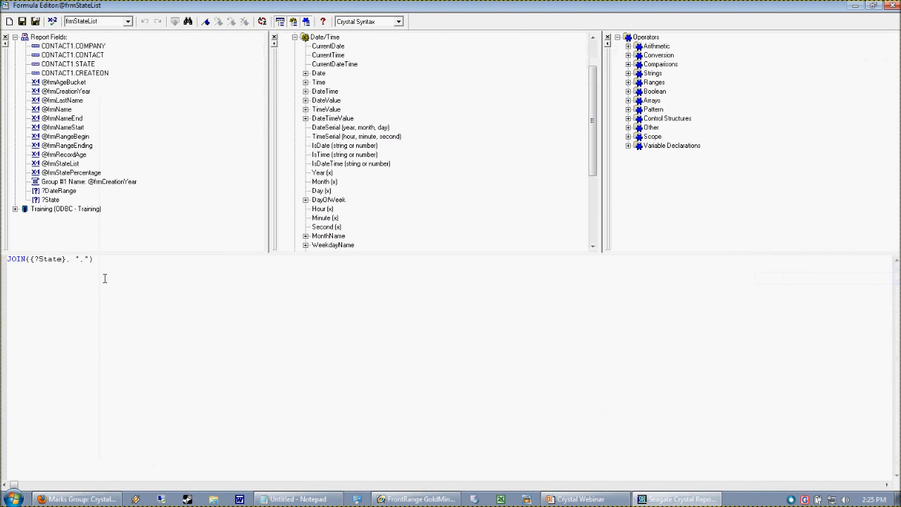
pyautogui.click(35, 21)
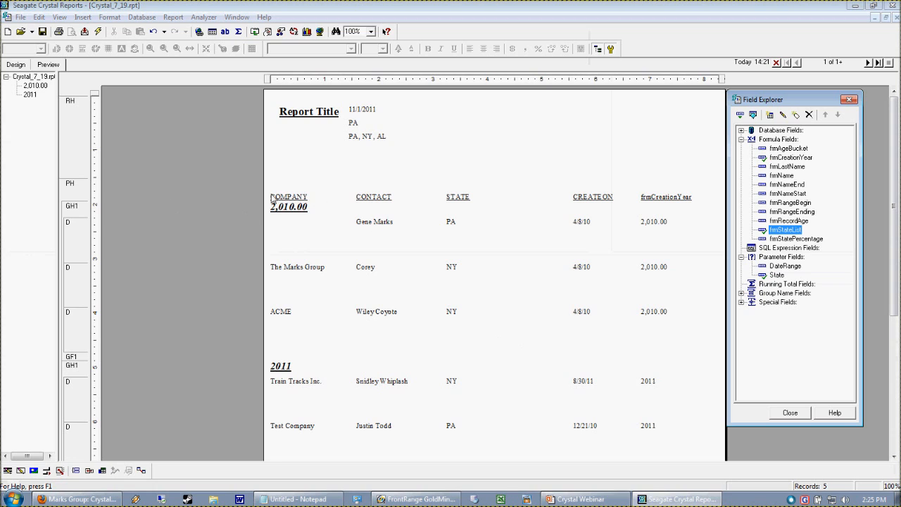
# Step: Return to the report design and delete the State parameter field from the Report Header
pyautogui.click(15, 66)
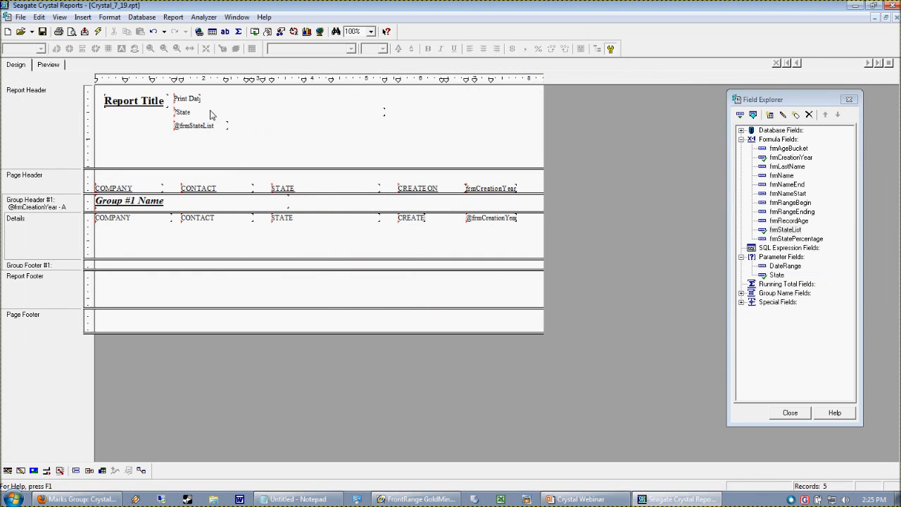
pyautogui.click(180, 113)
pyautogui.press('Delete')
# Step: Move the frmStateList field up in the Report Header so it sits directly beneath the Print Date
pyautogui.click(218, 128)
pyautogui.press('Up')
pyautogui.press('Up')
pyautogui.press('Up')
pyautogui.press('Up')
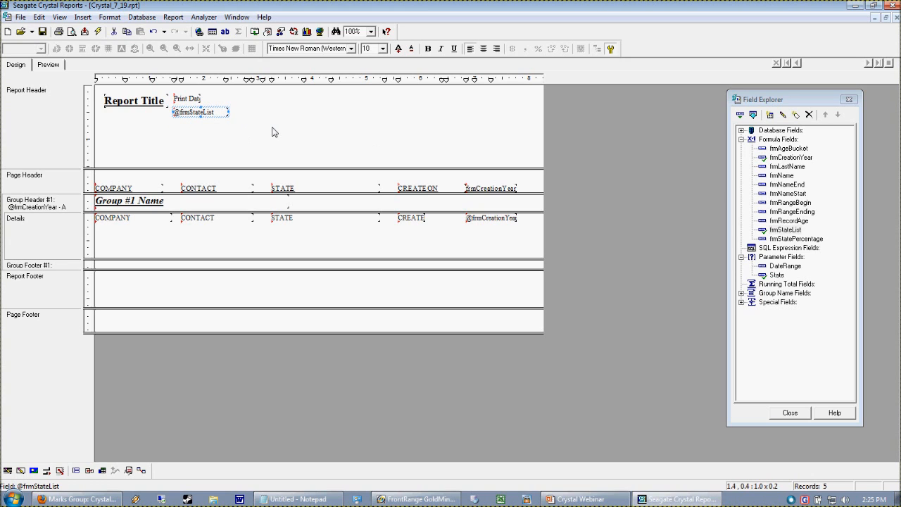
pyautogui.click(301, 121)
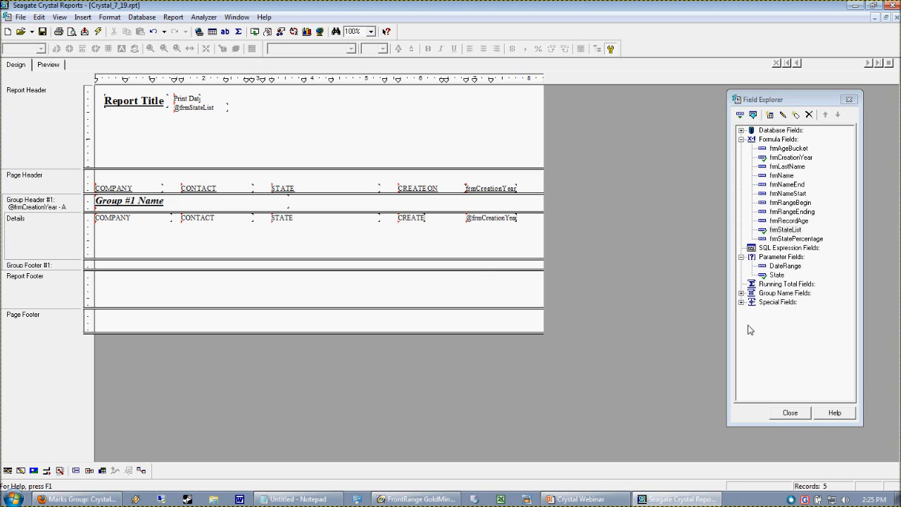
# Step: Delete the DateRange parameter and start a new parameter named CreationRange with the prompting text "Please Select Creation Range Dates"
pyautogui.rightClick(773, 267)
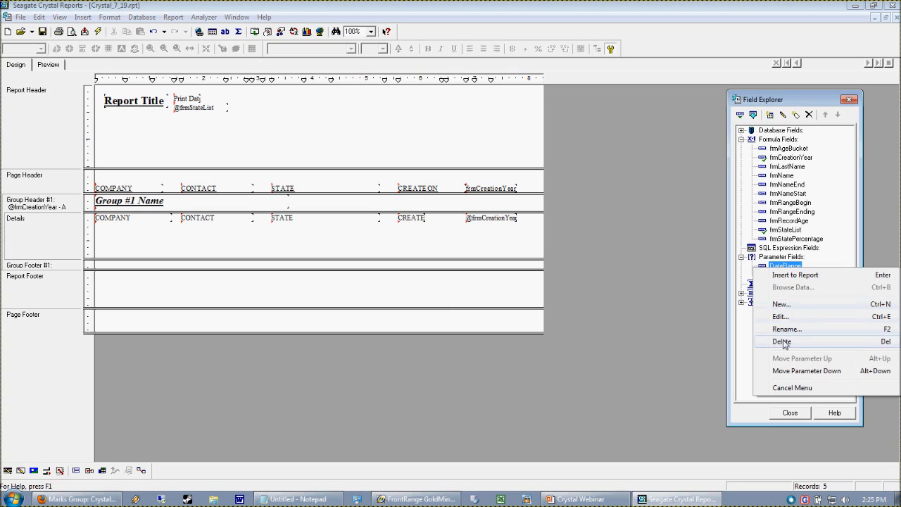
pyautogui.click(783, 340)
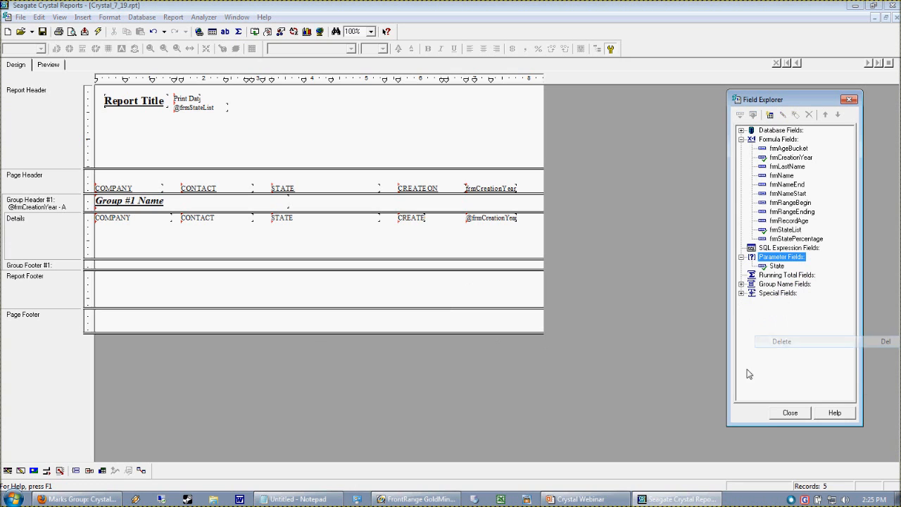
pyautogui.rightClick(786, 259)
pyautogui.click(806, 295)
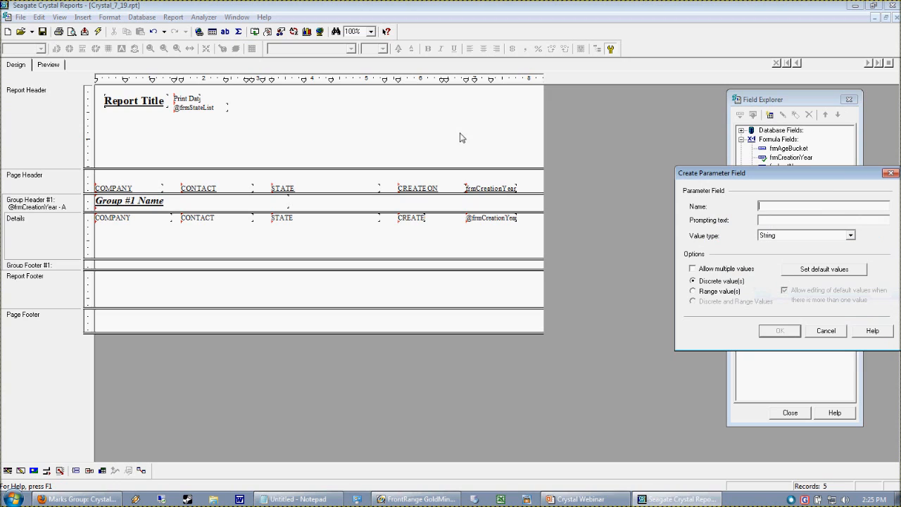
pyautogui.moveTo(836, 172); pyautogui.dragTo(605, 220)
pyautogui.write('cREATIO')
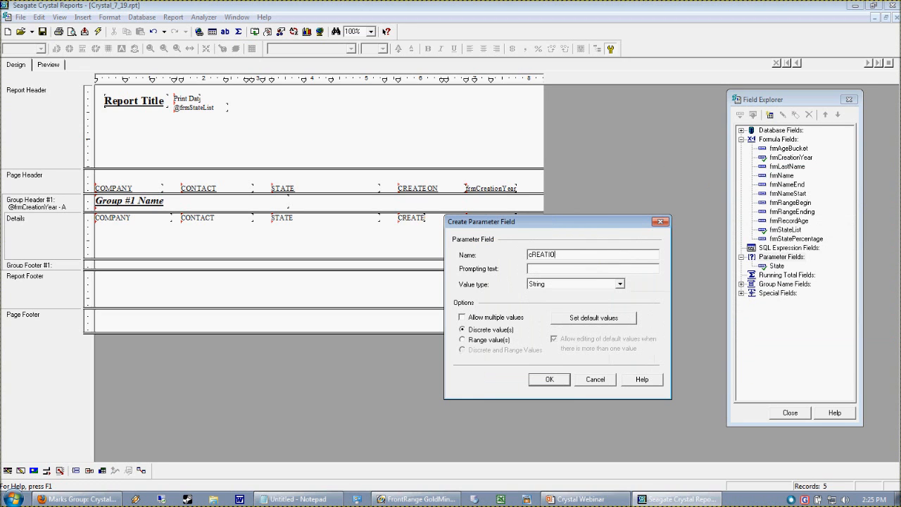
pyautogui.press('BackSpace')
pyautogui.press('BackSpace')
pyautogui.press('BackSpace')
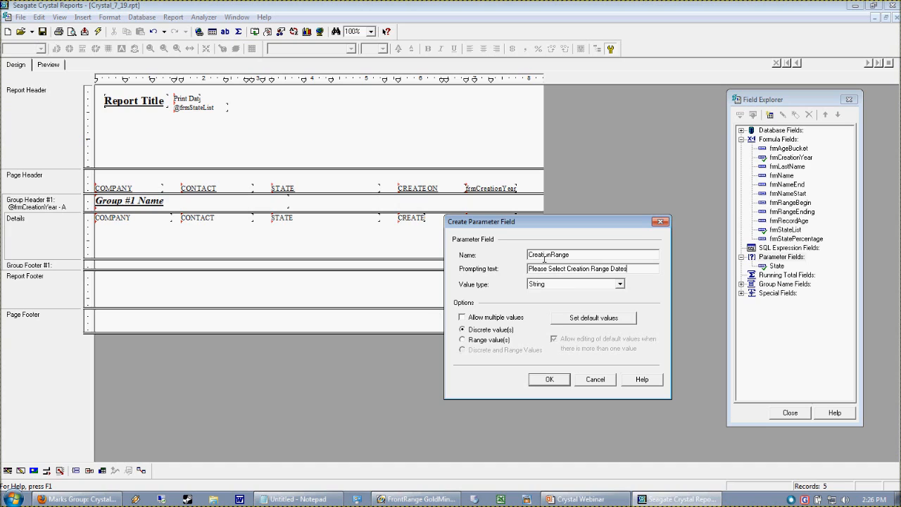
# Step: Set the CreationRange parameter to accept range values without multiple values, and create it
pyautogui.moveTo(507, 221); pyautogui.dragTo(486, 140)
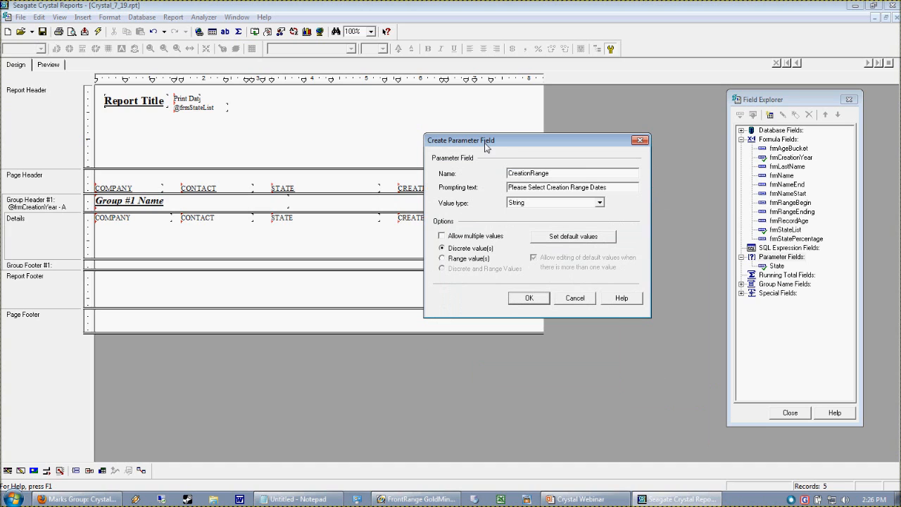
pyautogui.click(462, 239)
pyautogui.click(459, 259)
pyautogui.click(461, 238)
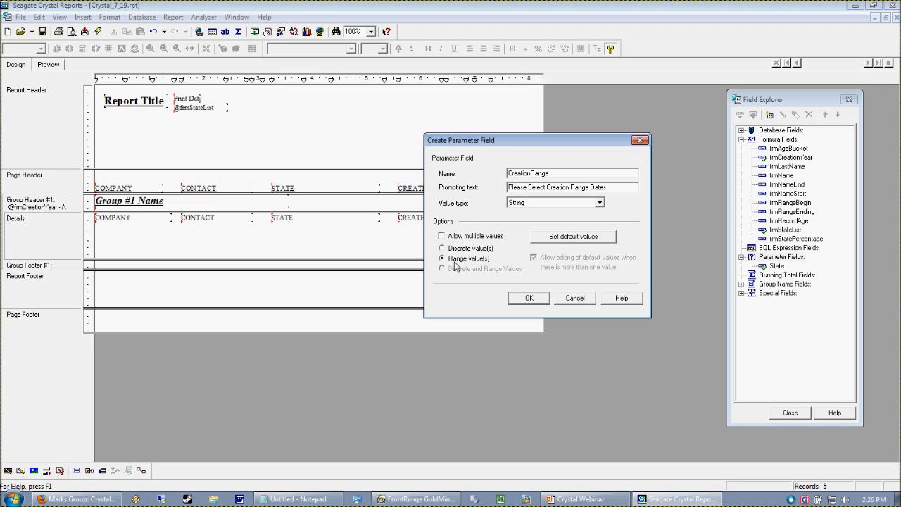
pyautogui.click(542, 300)
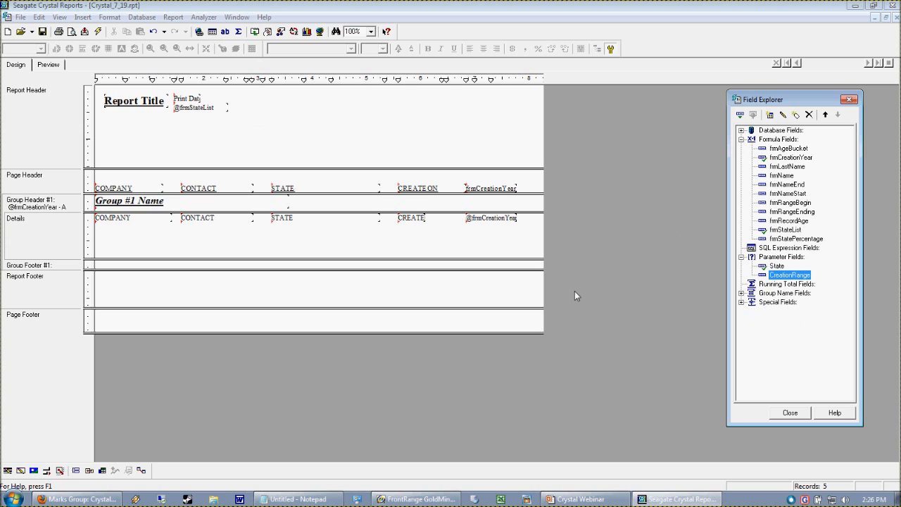
# Step: Append and {CONTACT1.CREATEON} in {?CreationRange} to the report's record selection formula after the State condition
pyautogui.click(176, 17)
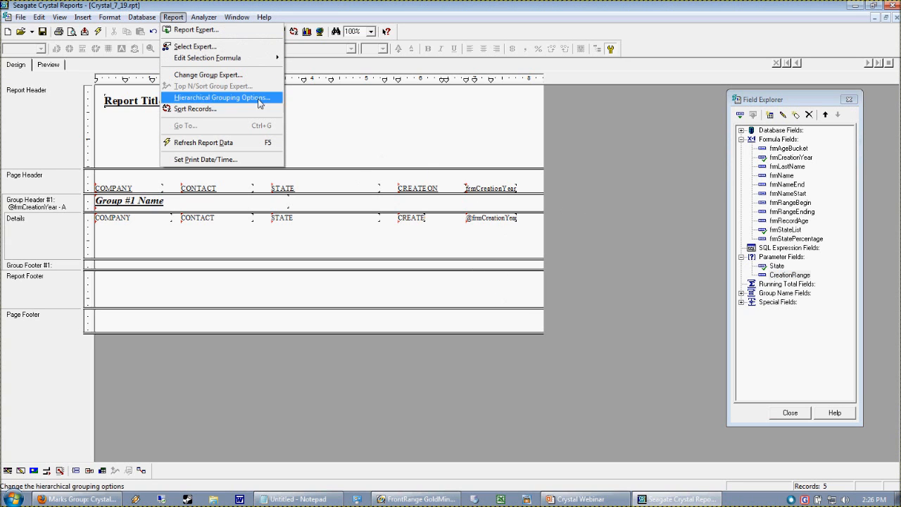
pyautogui.click(195, 47)
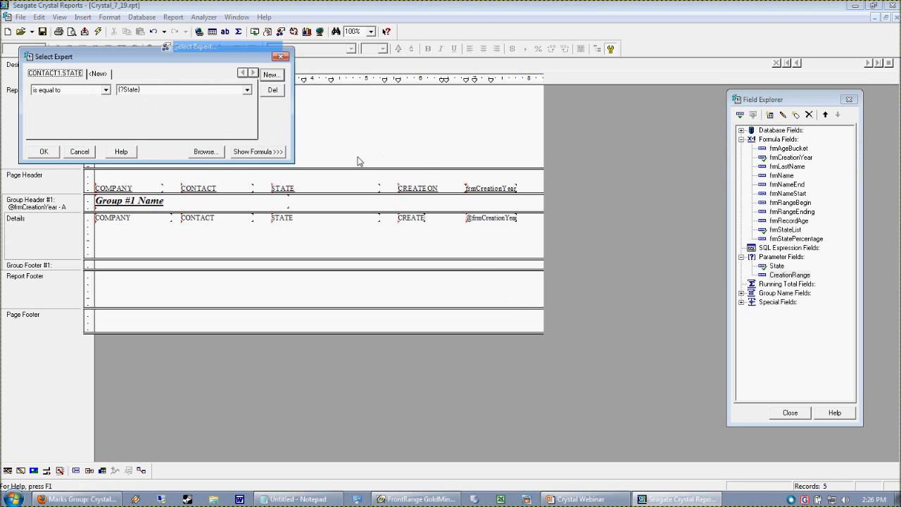
pyautogui.click(247, 152)
pyautogui.click(257, 171)
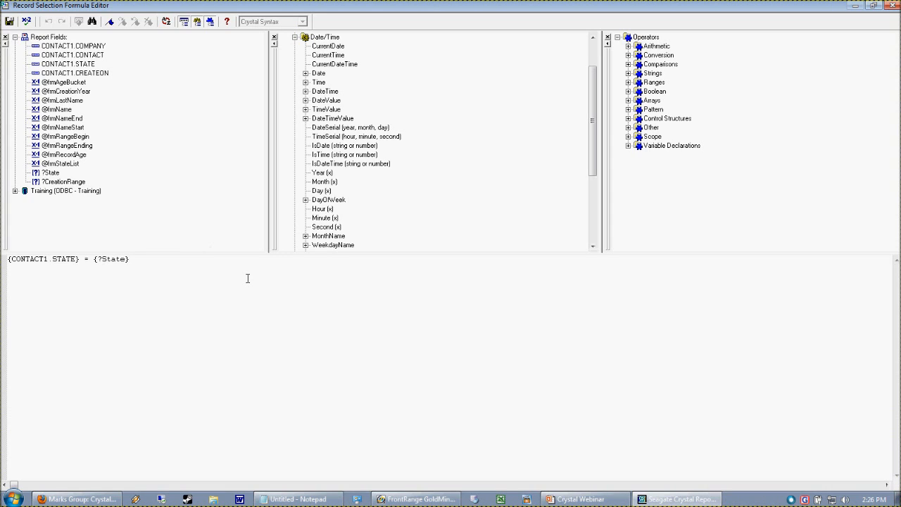
pyautogui.moveTo(94, 260); pyautogui.dragTo(181, 271)
pyautogui.click(90, 261)
pyautogui.click(165, 268)
pyautogui.doubleClick(102, 73)
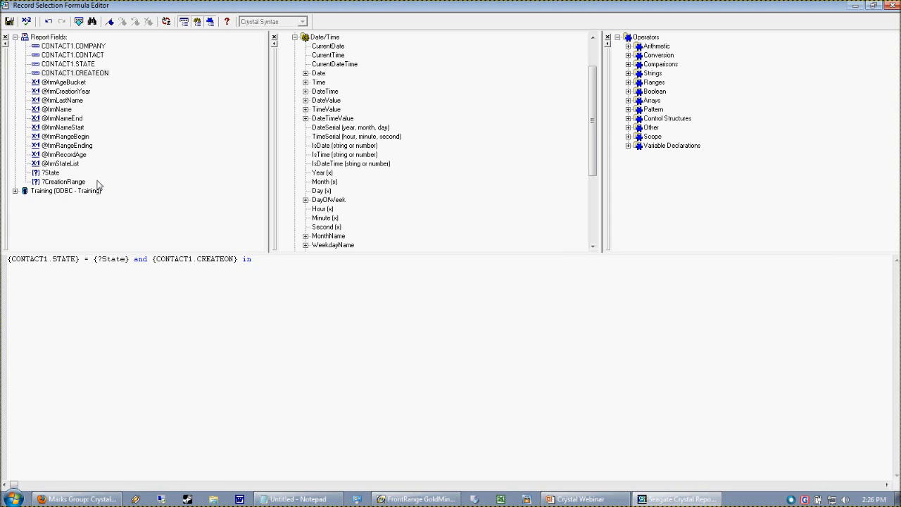
pyautogui.doubleClick(65, 182)
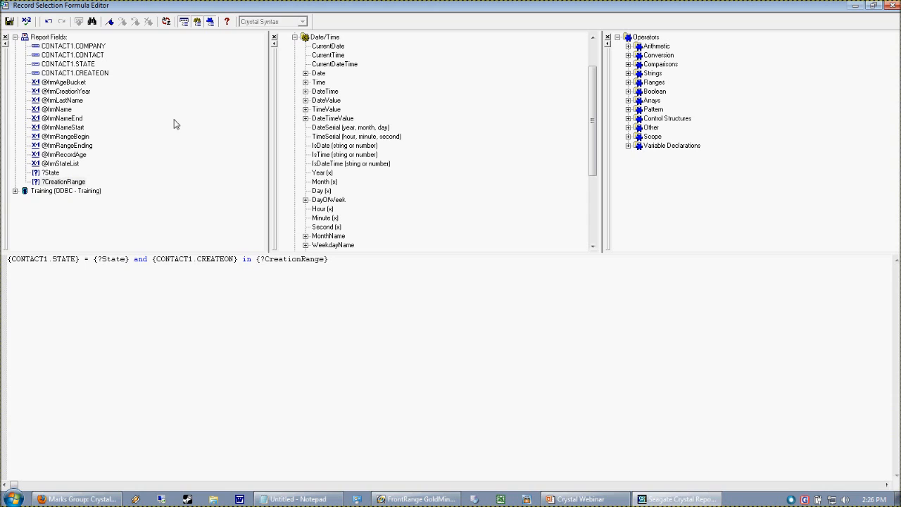
# Step: Check the record selection formula for errors and try to save it with the CreationRange condition
pyautogui.click(26, 21)
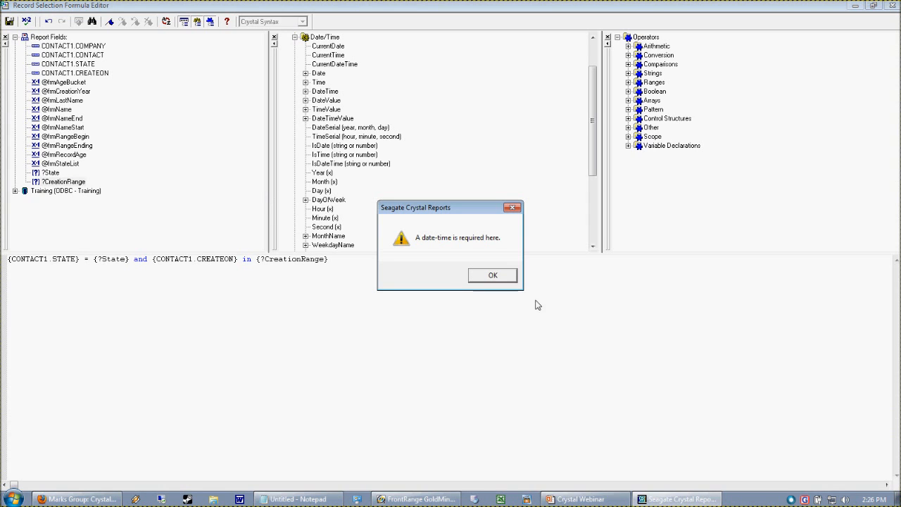
pyautogui.click(490, 275)
pyautogui.click(344, 270)
pyautogui.click(11, 21)
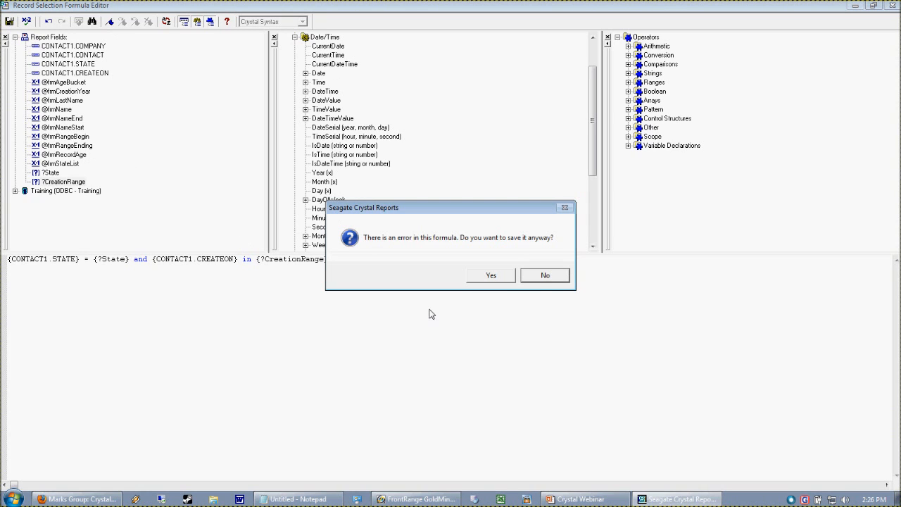
pyautogui.click(534, 276)
pyautogui.click(493, 275)
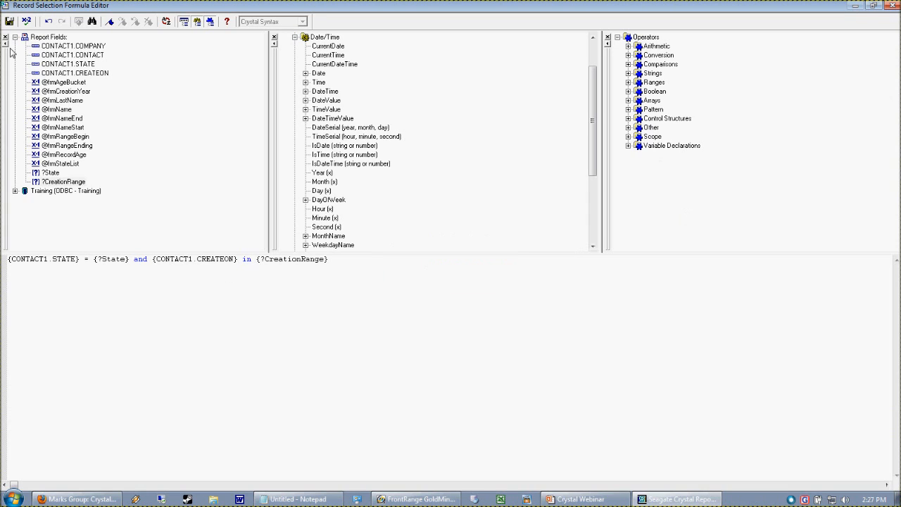
pyautogui.click(9, 21)
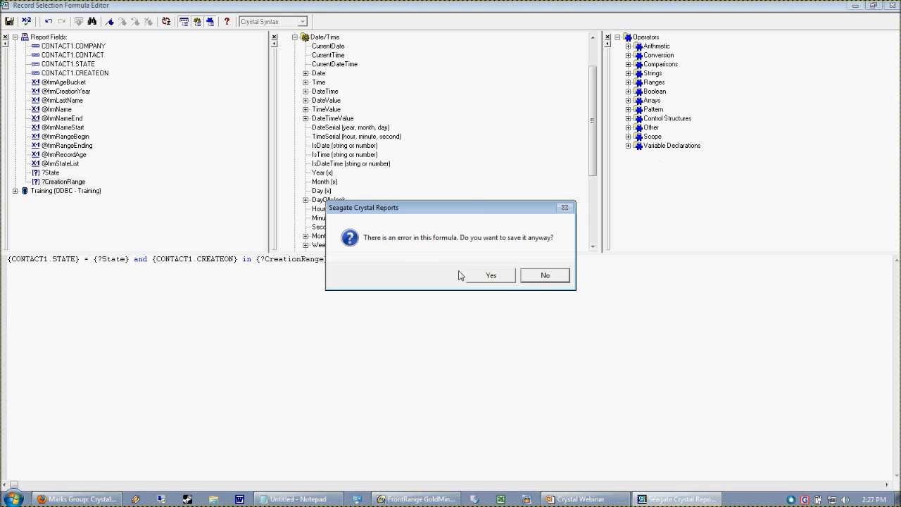
pyautogui.click(546, 275)
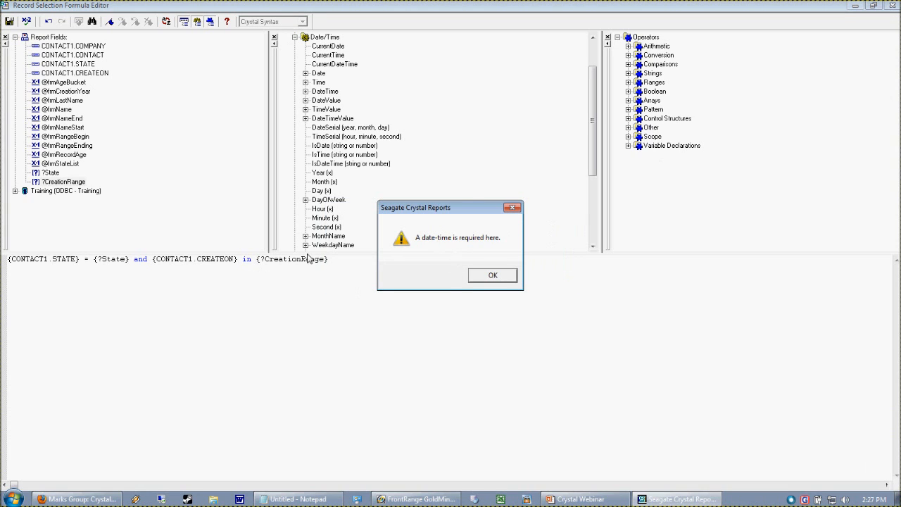
pyautogui.click(501, 280)
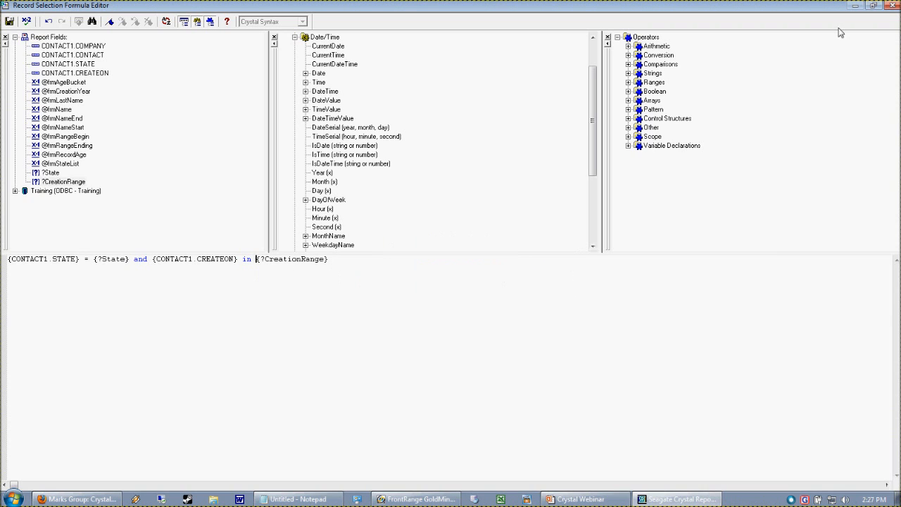
# Step: Close the formula editor without saving the selection formula and cancel the Select Expert
pyautogui.click(891, 6)
pyautogui.click(463, 278)
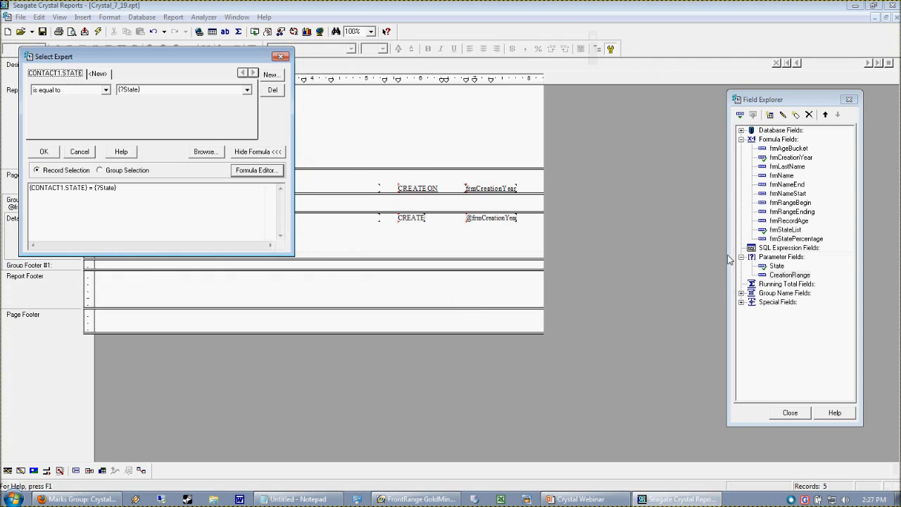
pyautogui.click(84, 156)
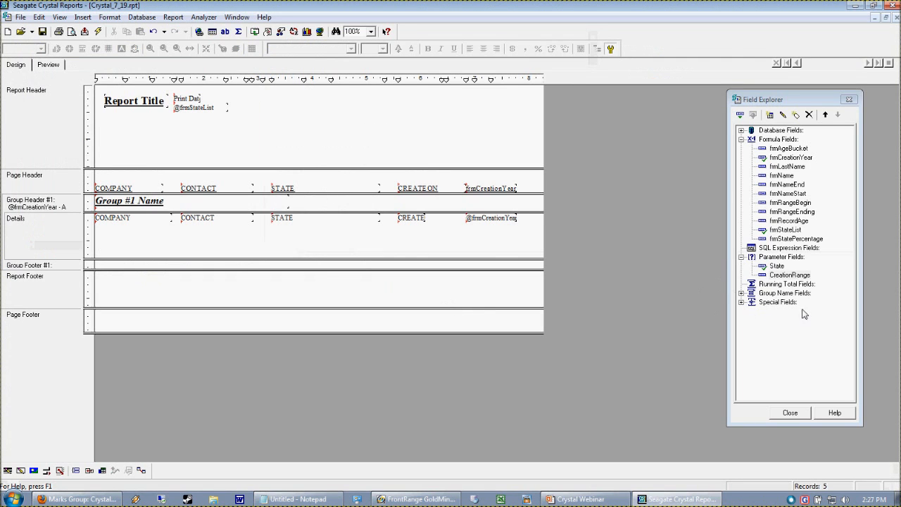
# Step: Change the value type of the CreationRange parameter to Date
pyautogui.click(777, 275)
pyautogui.rightClick(777, 275)
pyautogui.click(780, 322)
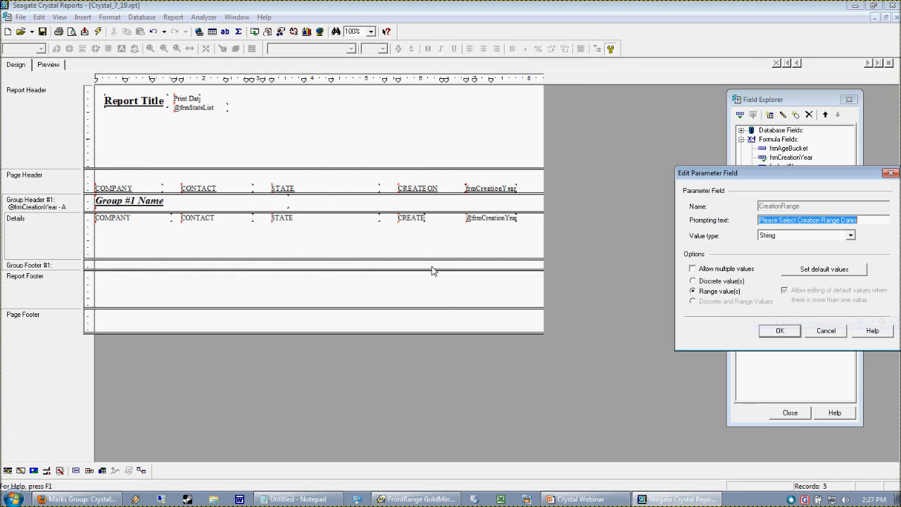
pyautogui.moveTo(755, 177); pyautogui.dragTo(344, 162)
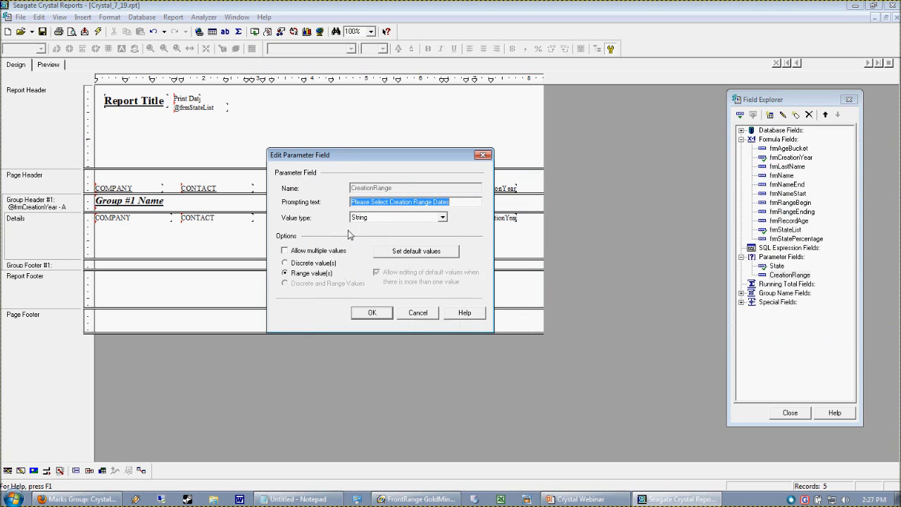
pyautogui.click(409, 218)
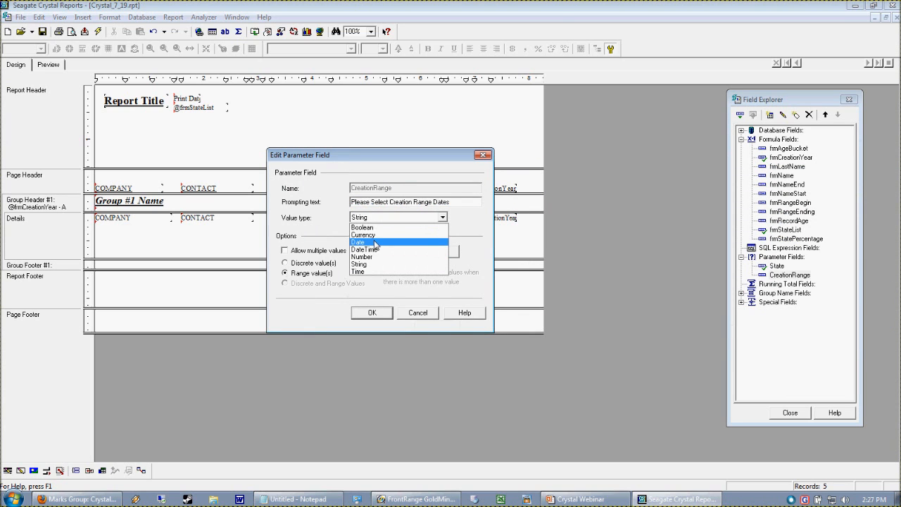
pyautogui.click(376, 243)
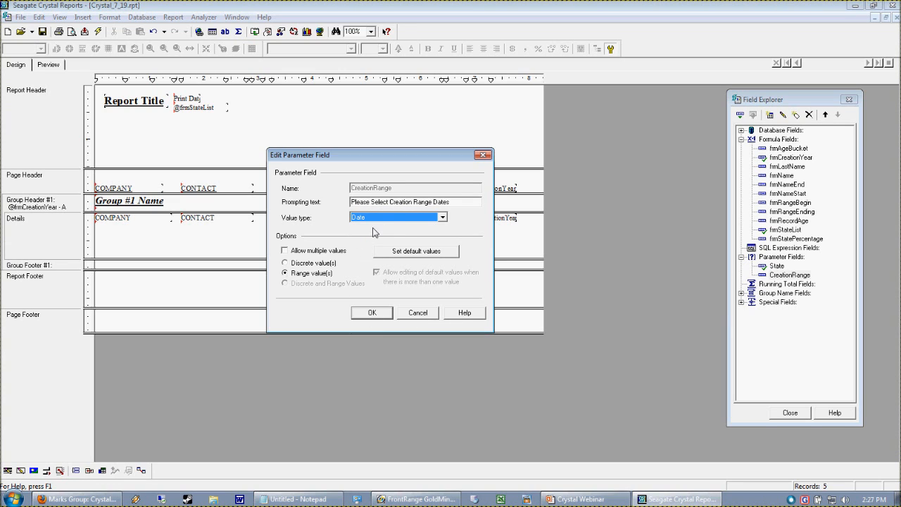
pyautogui.click(372, 312)
# Step: Extend the record selection formula after the State condition with and {CONTACT1.CREATEON} in {?CreationRange}
pyautogui.click(174, 18)
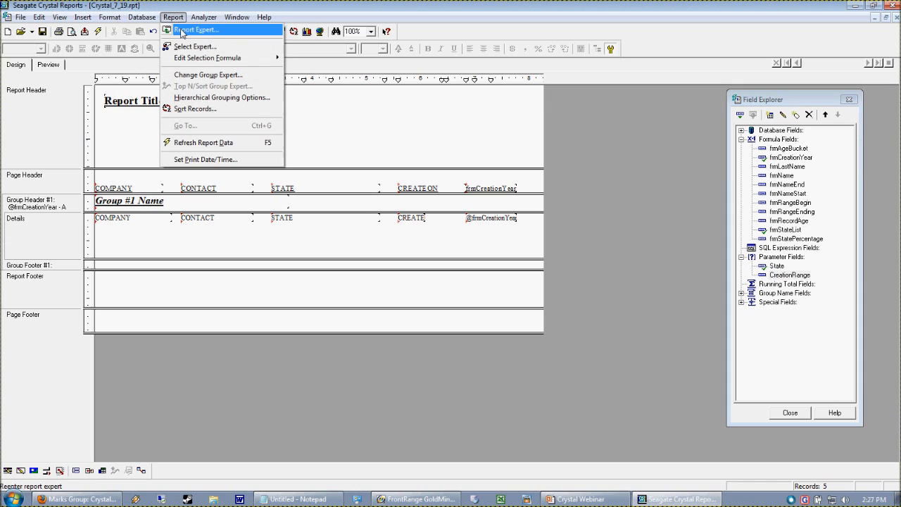
pyautogui.click(195, 46)
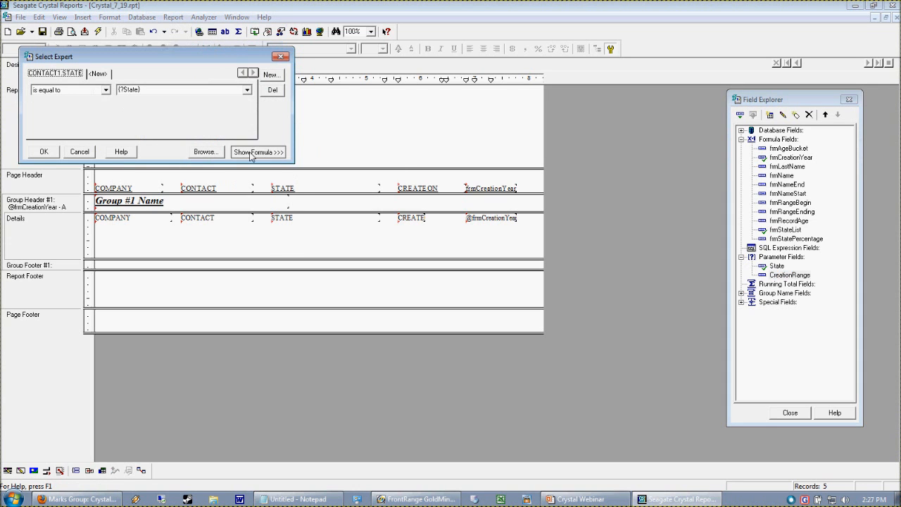
pyautogui.click(249, 154)
pyautogui.click(255, 173)
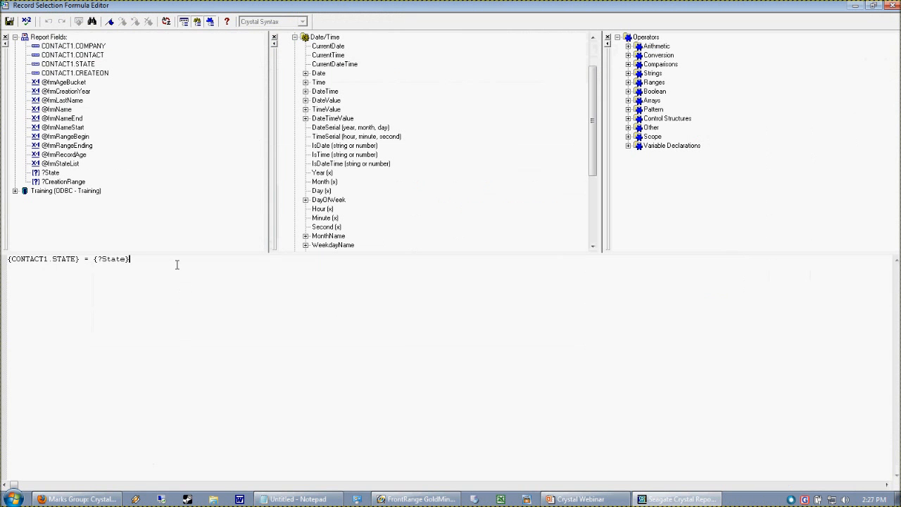
pyautogui.click(65, 82)
pyautogui.doubleClick(74, 72)
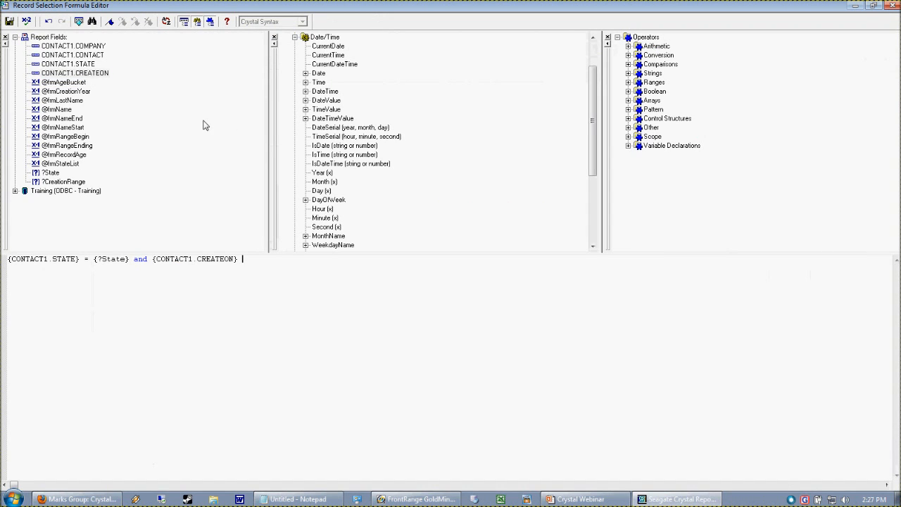
pyautogui.doubleClick(55, 181)
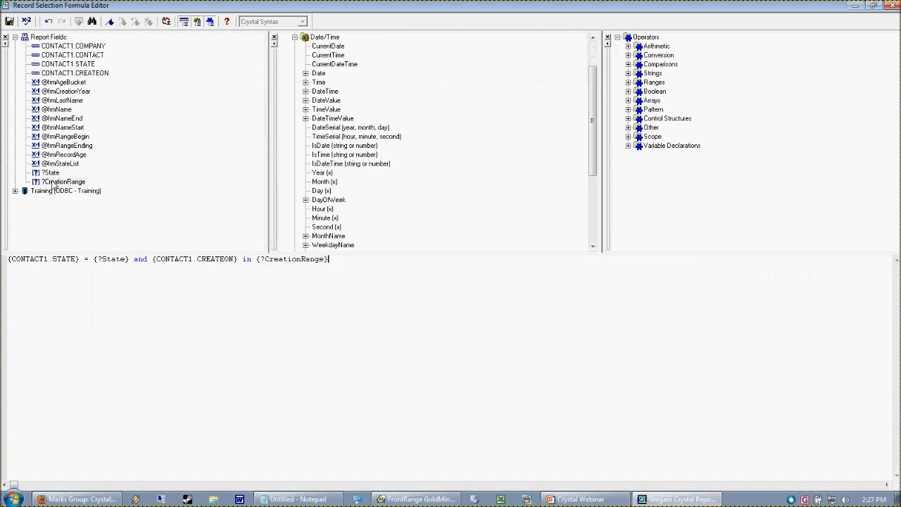
# Step: Check the record selection formula for errors, save it and apply the record selection
pyautogui.click(26, 21)
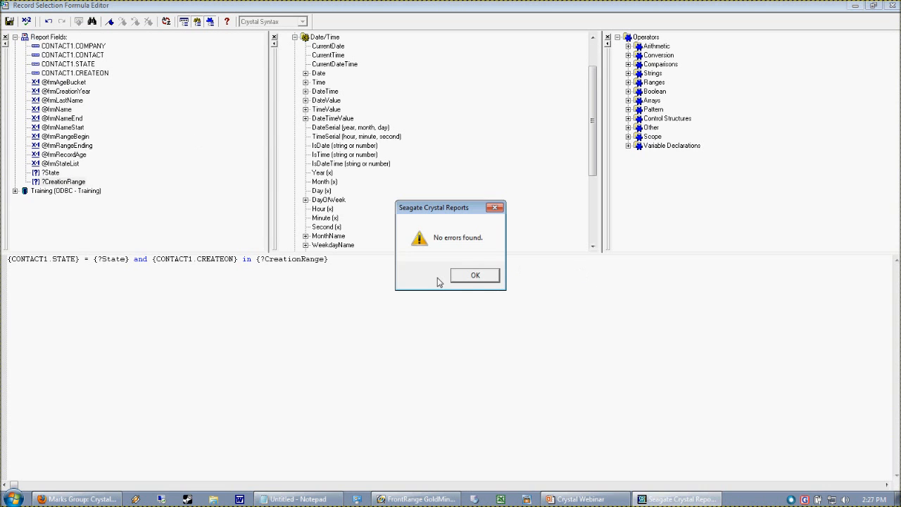
pyautogui.click(474, 277)
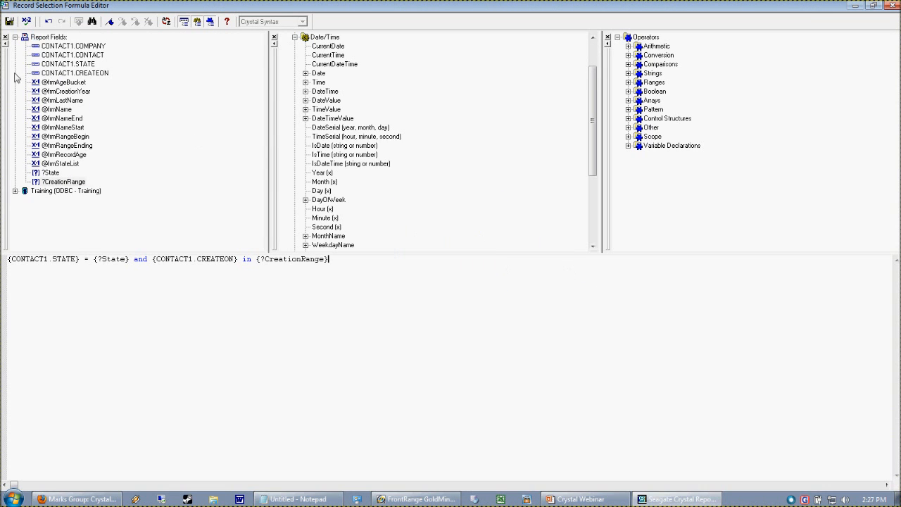
pyautogui.click(9, 21)
pyautogui.click(29, 154)
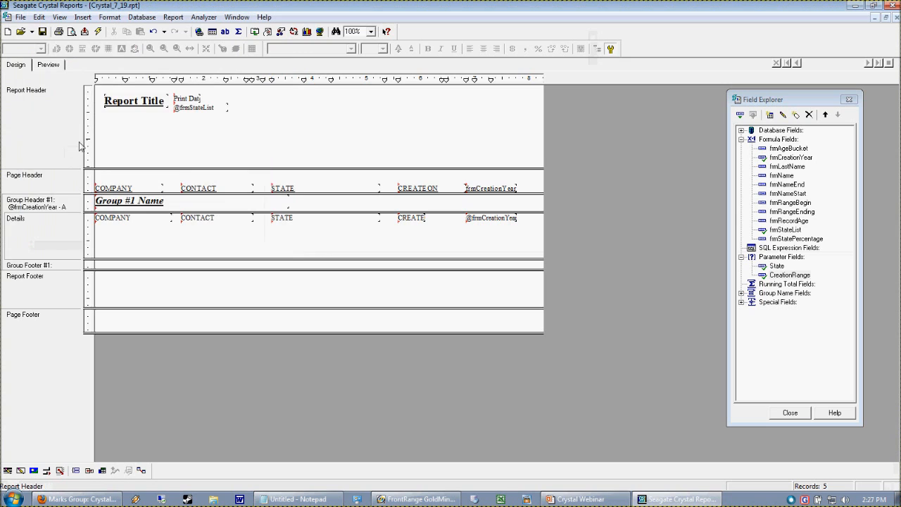
# Step: Preview the report with refreshed data, using a CreationRange that starts on 12/1/2010 and ends on 11/1/2011
pyautogui.click(48, 64)
pyautogui.moveTo(468, 138); pyautogui.dragTo(470, 120)
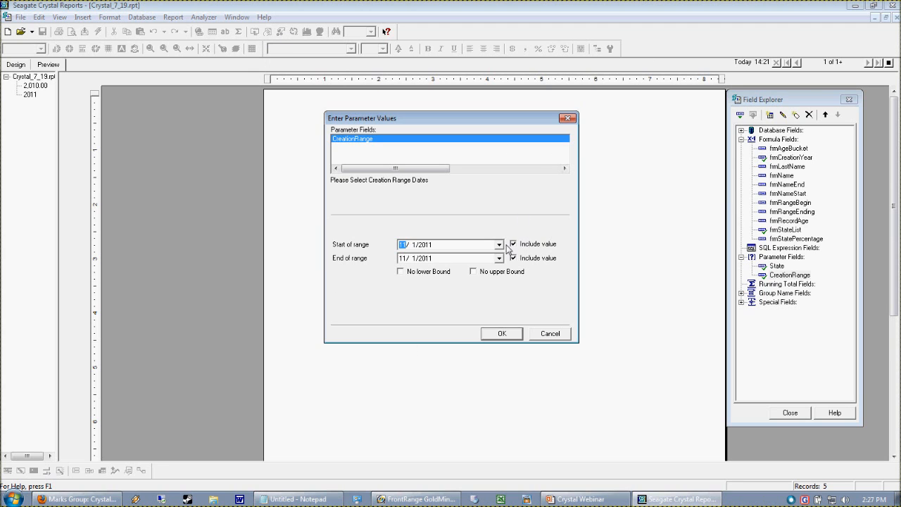
pyautogui.click(499, 258)
pyautogui.click(408, 259)
pyautogui.click(408, 258)
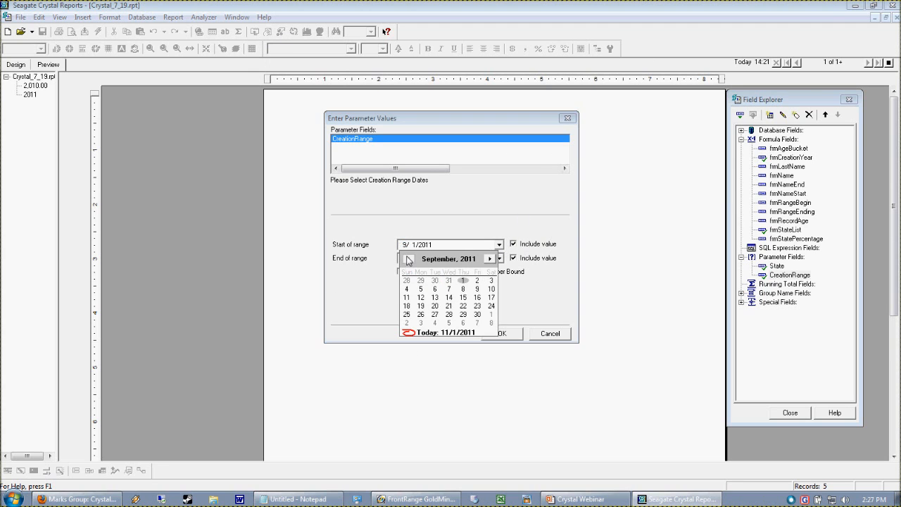
pyautogui.click(407, 252)
pyautogui.click(494, 247)
pyautogui.click(499, 244)
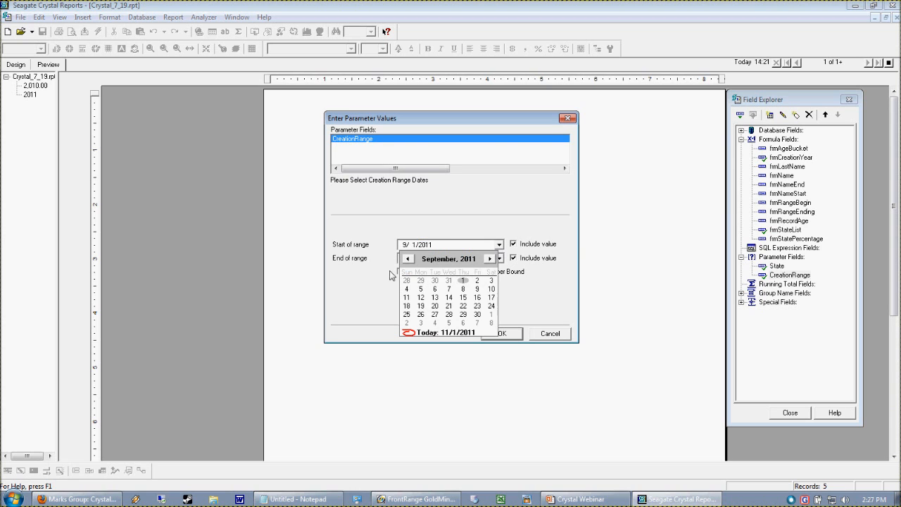
pyautogui.click(408, 259)
pyautogui.click(408, 259)
pyautogui.click(412, 259)
pyautogui.click(412, 259)
pyautogui.click(411, 259)
pyautogui.click(412, 259)
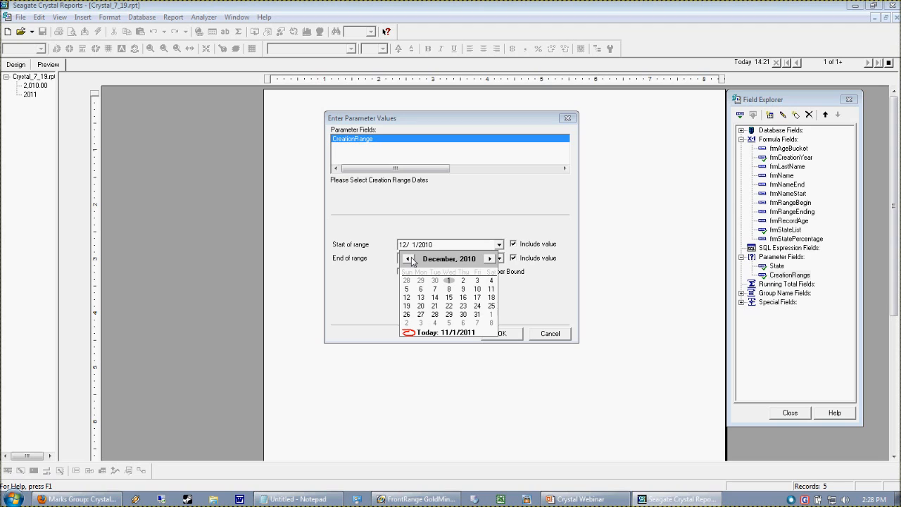
pyautogui.click(448, 280)
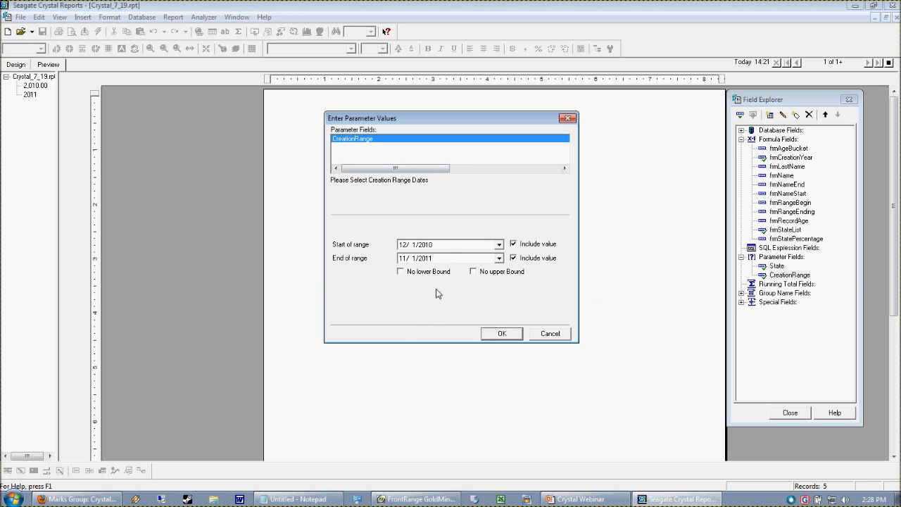
pyautogui.click(502, 335)
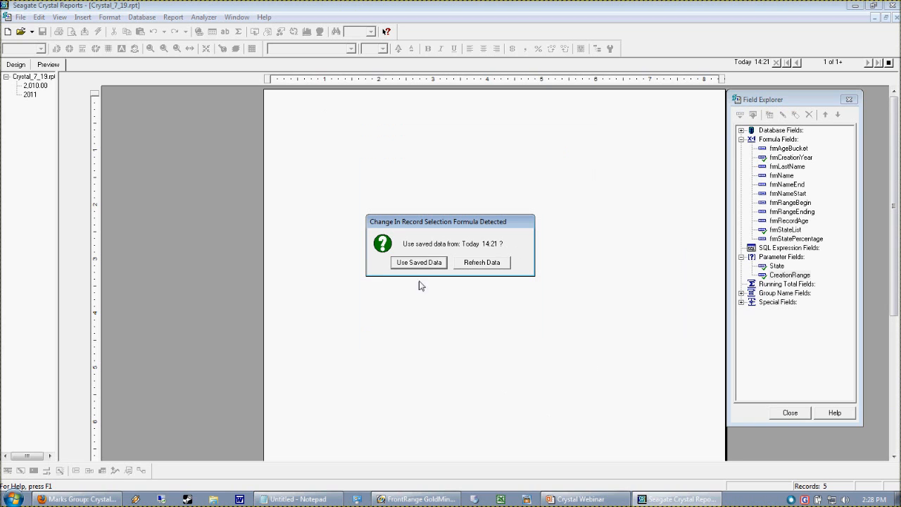
pyautogui.click(459, 264)
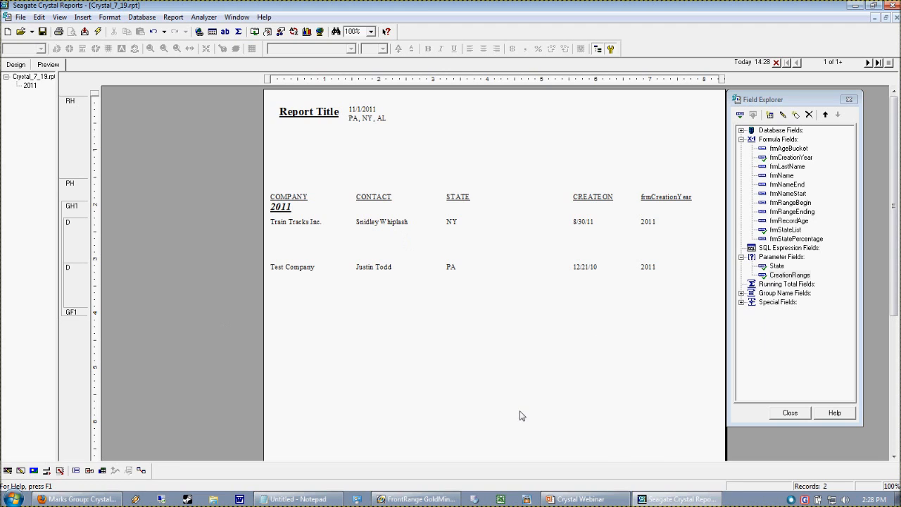
# Step: Try placing the CreationRange parameter below the state list in the Report Header, and delete it from the design
pyautogui.click(786, 266)
pyautogui.click(821, 302)
pyautogui.click(766, 276)
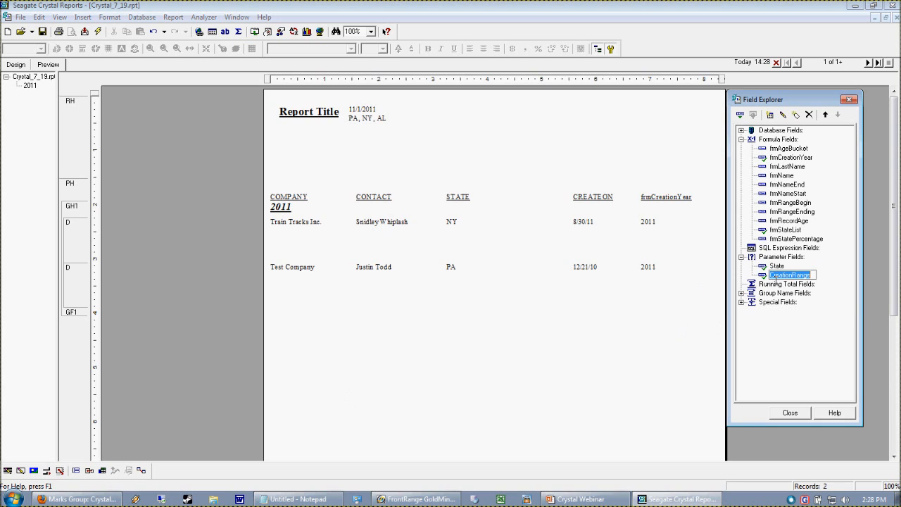
pyautogui.moveTo(764, 276); pyautogui.dragTo(351, 134)
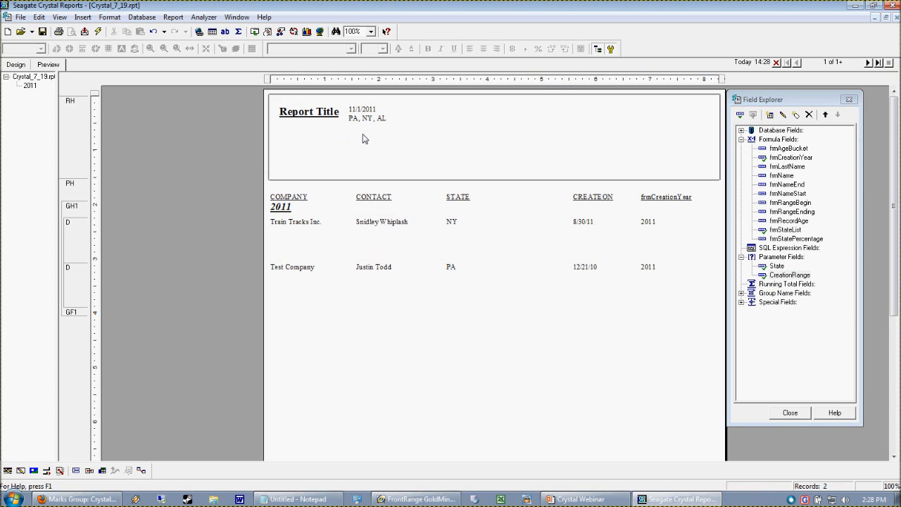
pyautogui.click(16, 65)
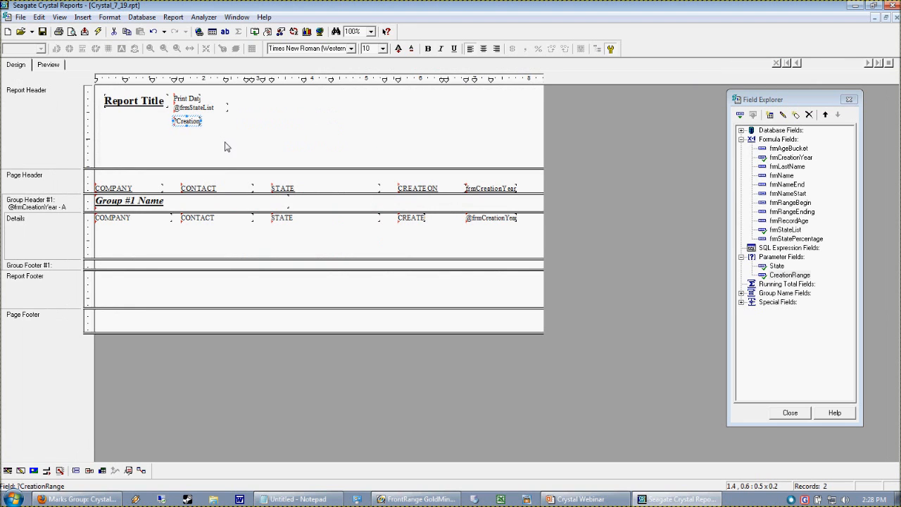
pyautogui.click(192, 123)
pyautogui.press('Delete')
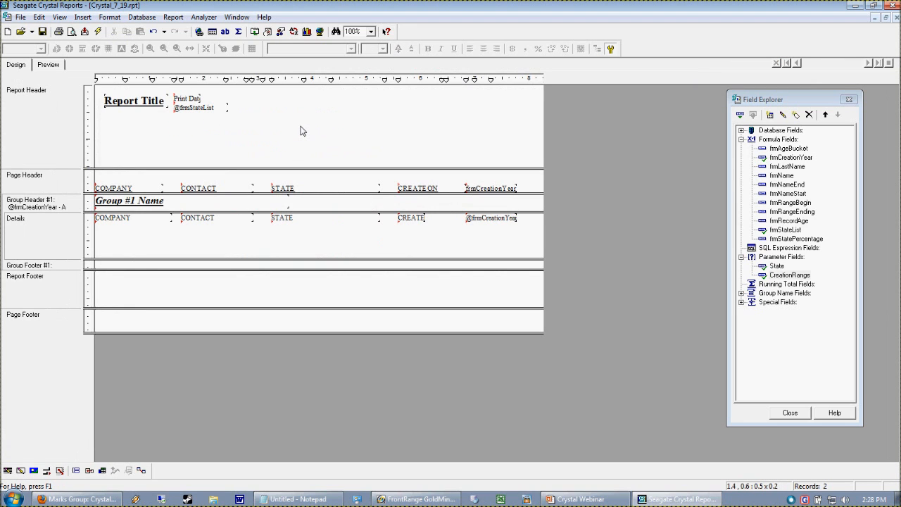
# Step: Delete the existing frmRangeBegin and frmRangeEnding formula fields from the report
pyautogui.click(804, 204)
pyautogui.rightClick(804, 204)
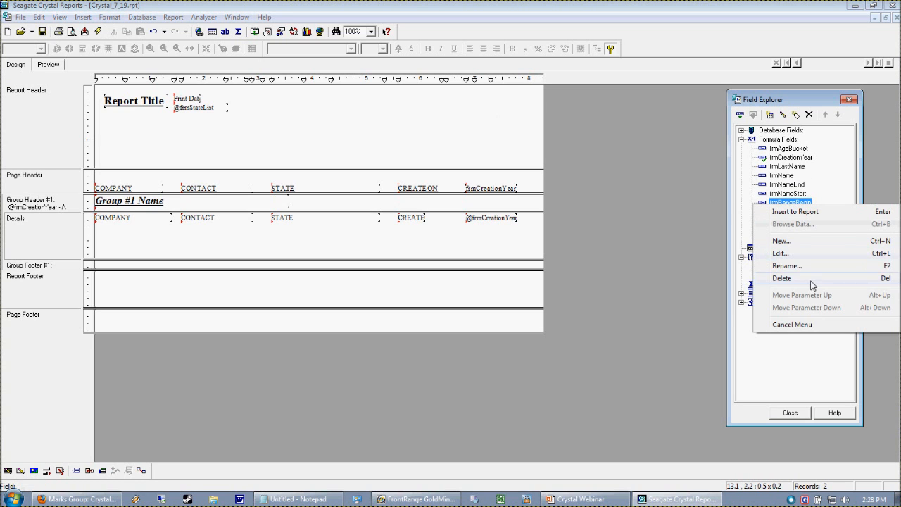
pyautogui.click(810, 281)
pyautogui.click(798, 197)
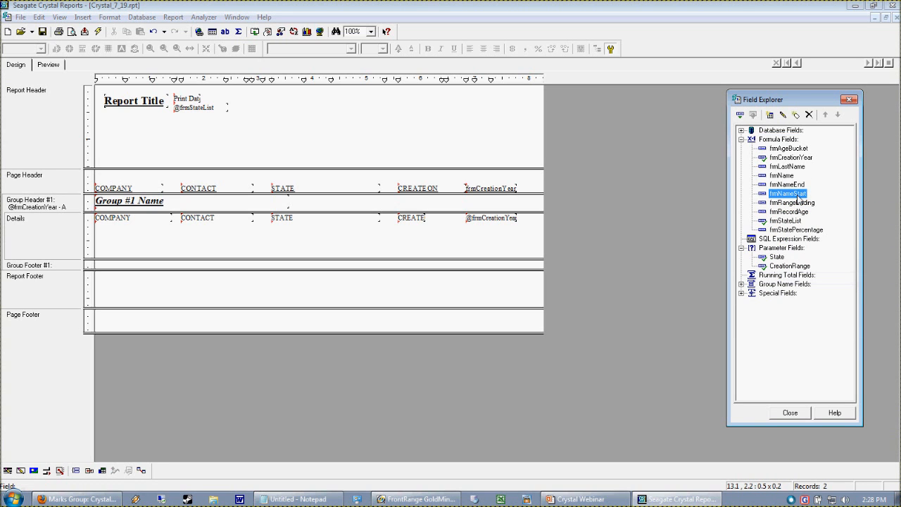
pyautogui.rightClick(797, 196)
pyautogui.press('Escape')
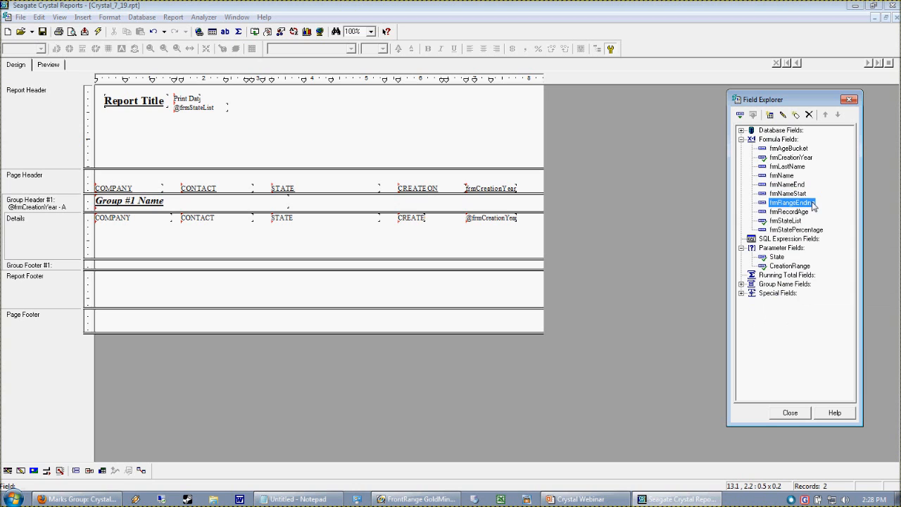
pyautogui.rightClick(816, 202)
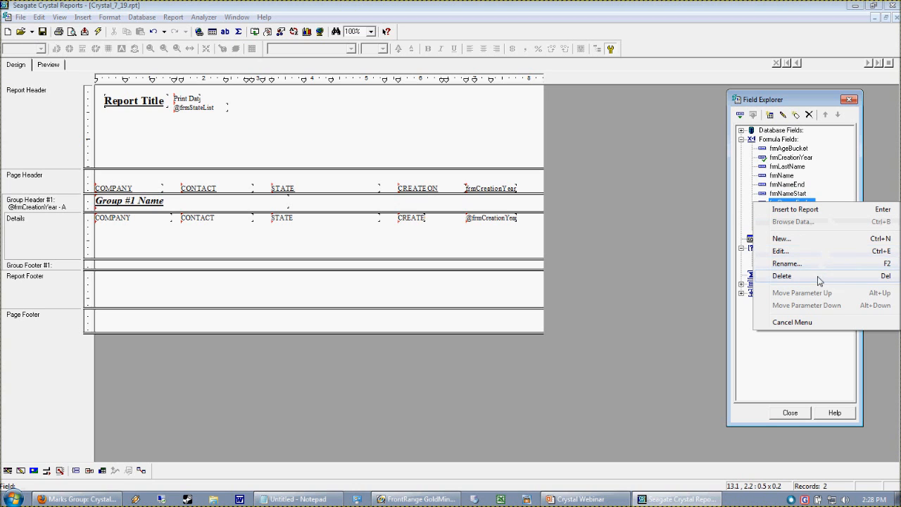
pyautogui.click(818, 276)
# Step: Create a formula field named frmRangeBegin containing MINIMUM({?CreationRange}) and save it
pyautogui.rightClick(760, 139)
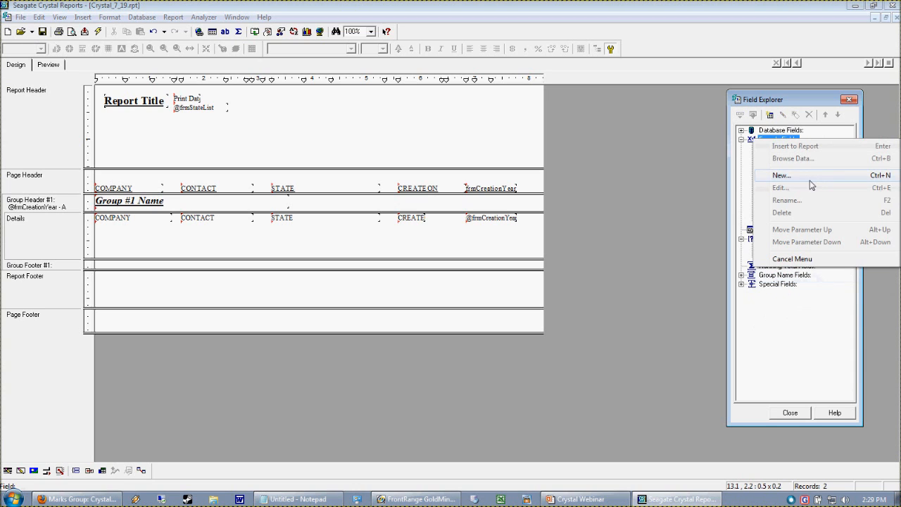
pyautogui.click(774, 174)
pyautogui.moveTo(786, 235); pyautogui.dragTo(543, 187)
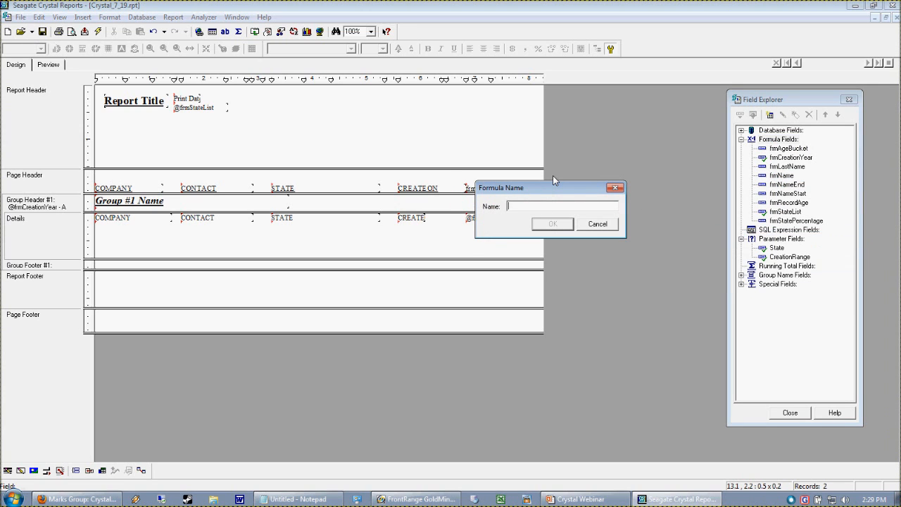
pyautogui.write('frmRangeBegin')
pyautogui.click(544, 225)
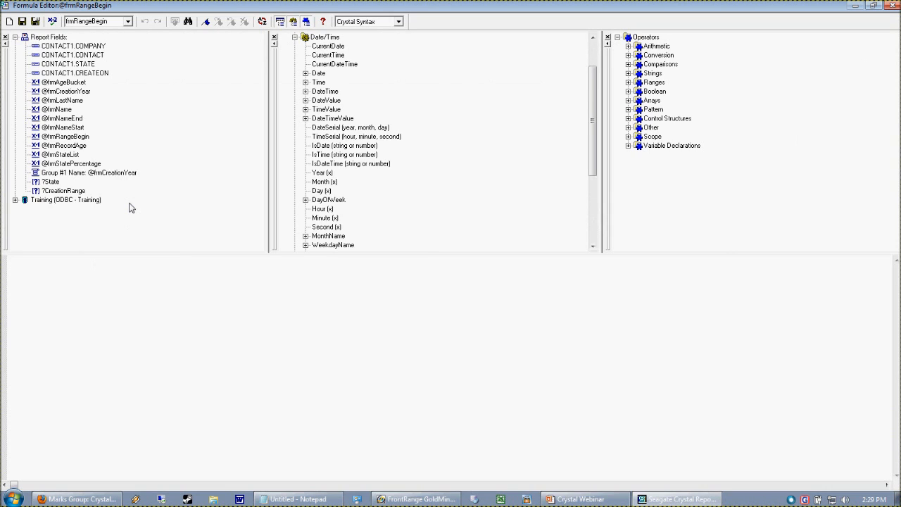
pyautogui.write('MINIMUM(')
pyautogui.doubleClick(56, 190)
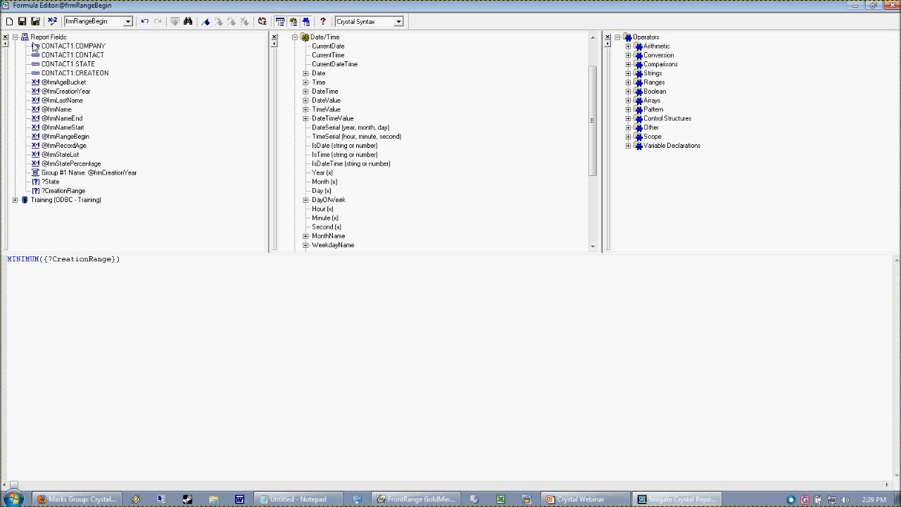
pyautogui.click(34, 21)
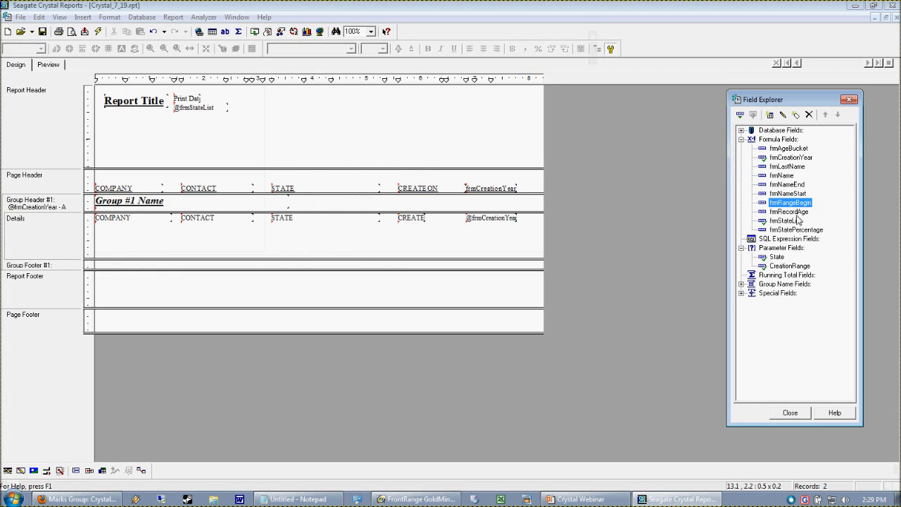
# Step: Create a formula field named frmRangeEnding containing MAXIMUM({?CreationRange}) and save it
pyautogui.click(777, 139)
pyautogui.rightClick(777, 139)
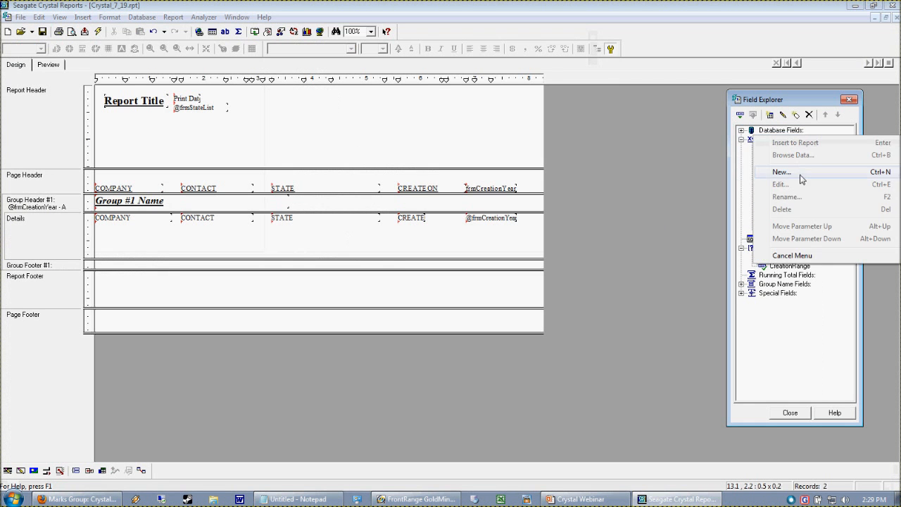
pyautogui.click(774, 171)
pyautogui.write('FRM')
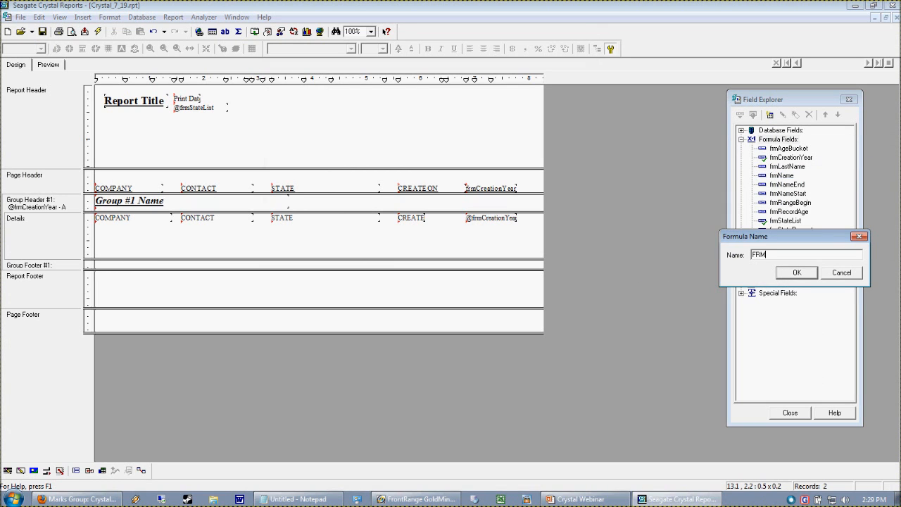
pyautogui.press('BackSpace')
pyautogui.press('BackSpace')
pyautogui.write('frmRangeEnding')
pyautogui.click(802, 273)
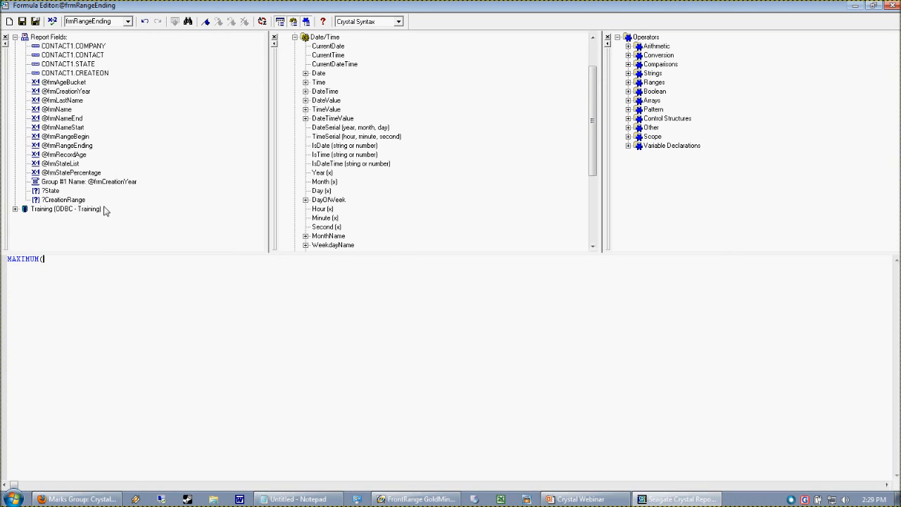
pyautogui.doubleClick(67, 200)
pyautogui.click(35, 21)
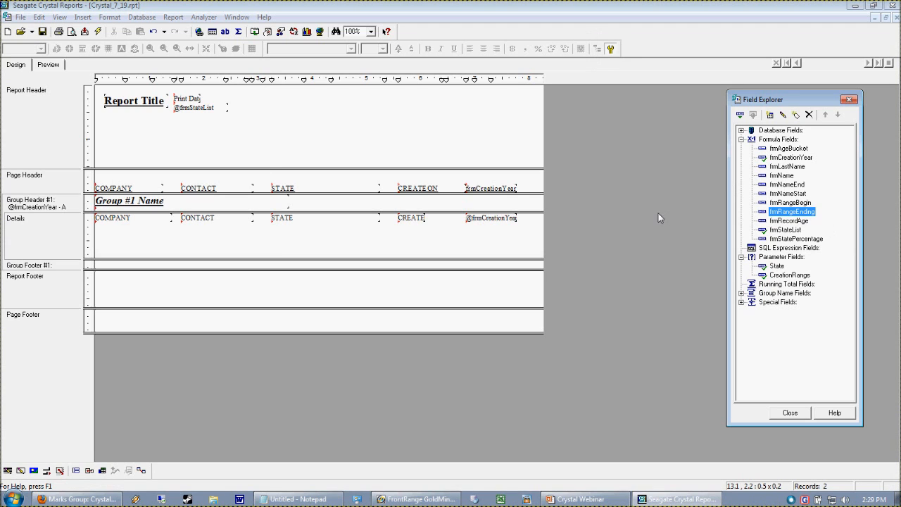
# Step: Place frmRangeBegin and frmRangeEnding side by side below the state list in the Report Header, and preview them, widening frmRangeBegin slightly
pyautogui.moveTo(790, 203); pyautogui.dragTo(176, 128)
pyautogui.moveTo(791, 211); pyautogui.dragTo(222, 130)
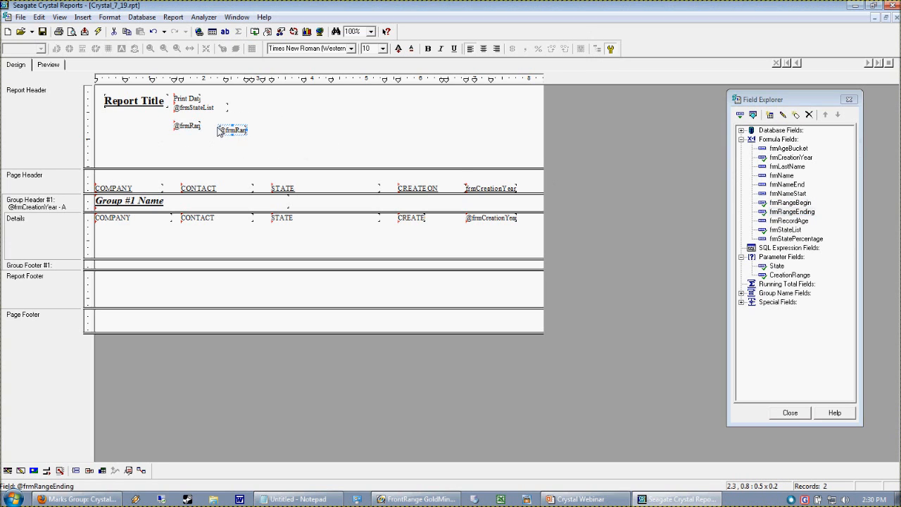
pyautogui.click(48, 64)
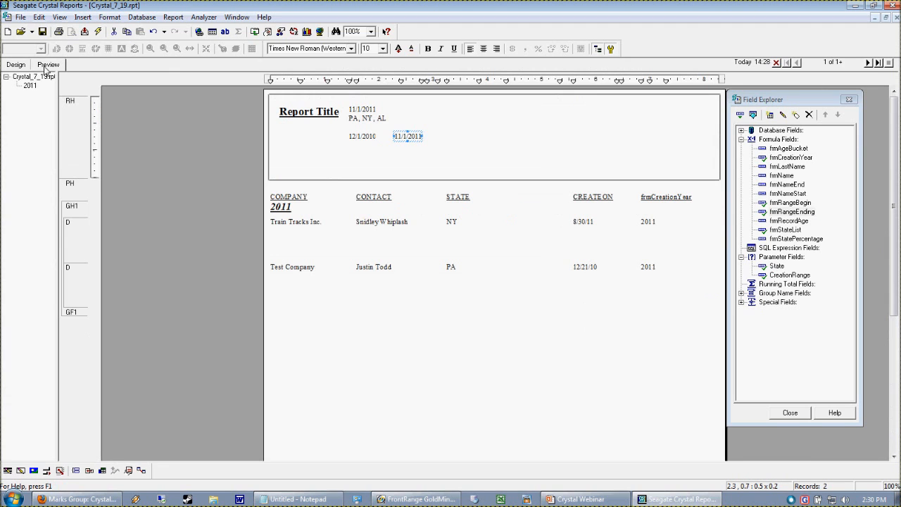
pyautogui.click(373, 138)
pyautogui.moveTo(377, 137); pyautogui.dragTo(381, 137)
pyautogui.click(394, 157)
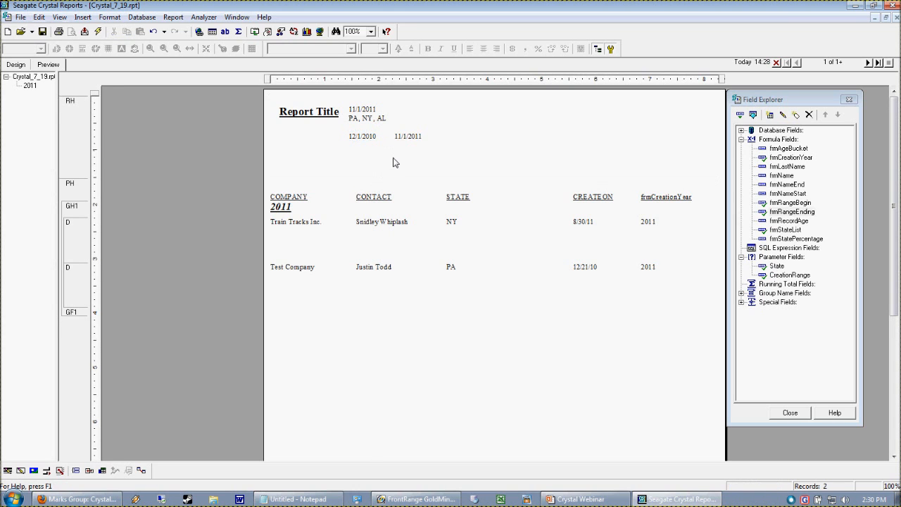
pyautogui.click(14, 65)
pyautogui.moveTo(147, 116); pyautogui.dragTo(288, 154)
pyautogui.click(238, 151)
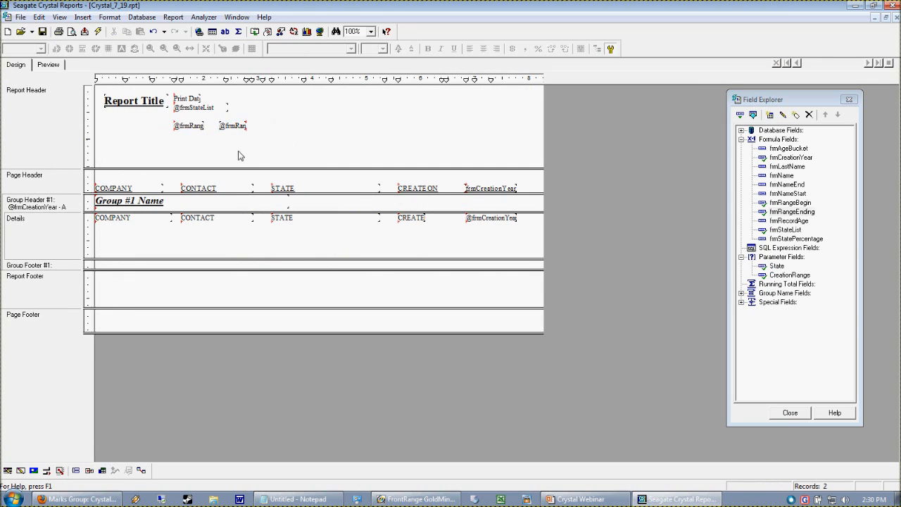
pyautogui.click(185, 126)
pyautogui.click(229, 126)
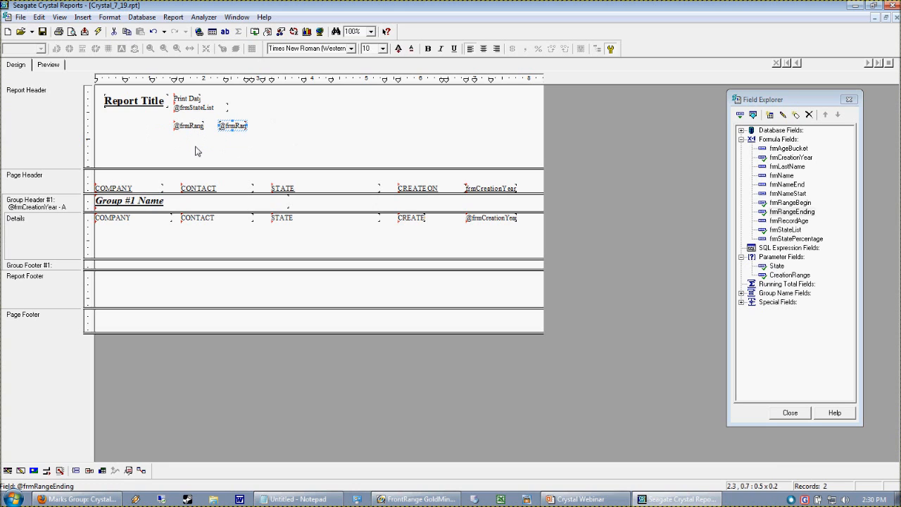
pyautogui.click(197, 151)
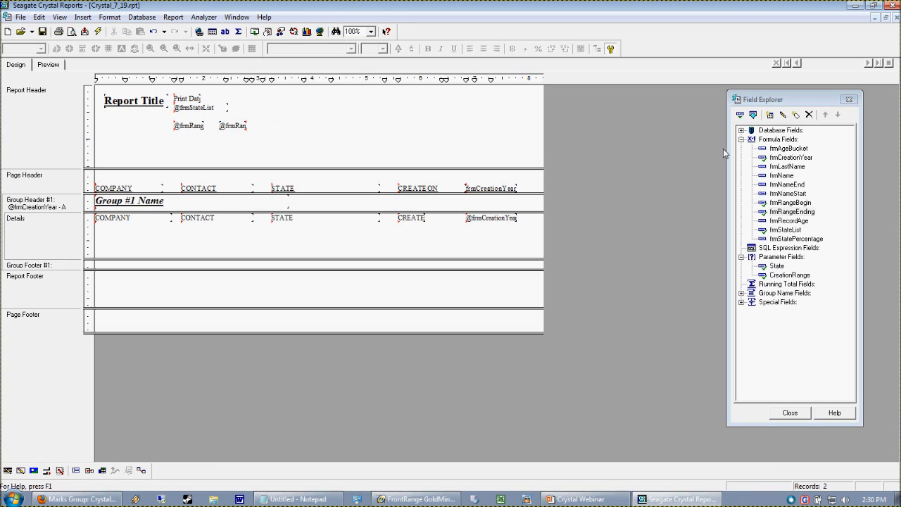
# Step: Start a new formula field named frmWholeDateRange
pyautogui.rightClick(770, 149)
pyautogui.click(782, 175)
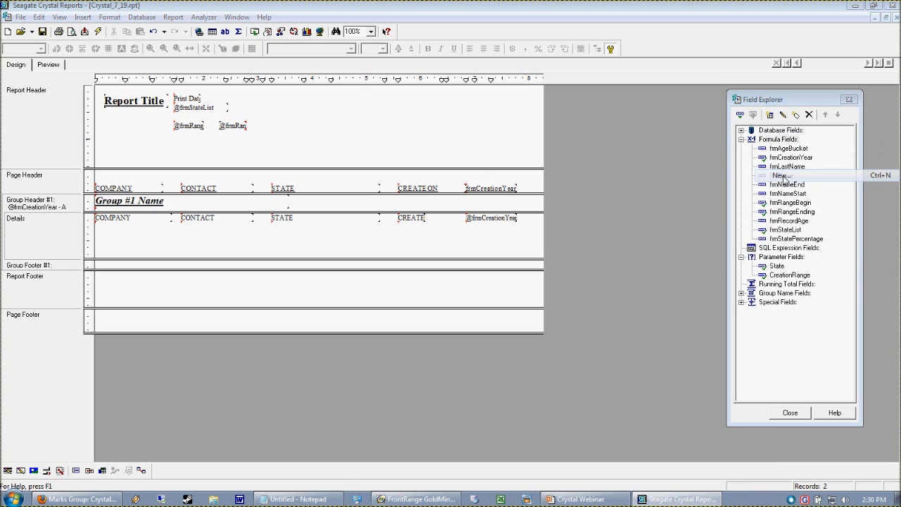
pyautogui.write('FRM')
pyautogui.press('BackSpace')
pyautogui.press('BackSpace')
pyautogui.press('BackSpace')
pyautogui.write('F')
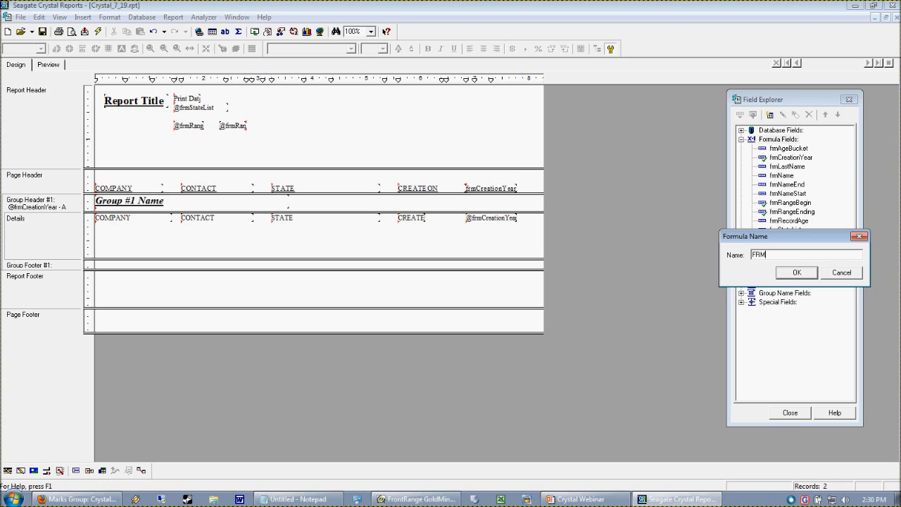
pyautogui.press('BackSpace')
pyautogui.write('frmWholeDateRange')
pyautogui.click(791, 277)
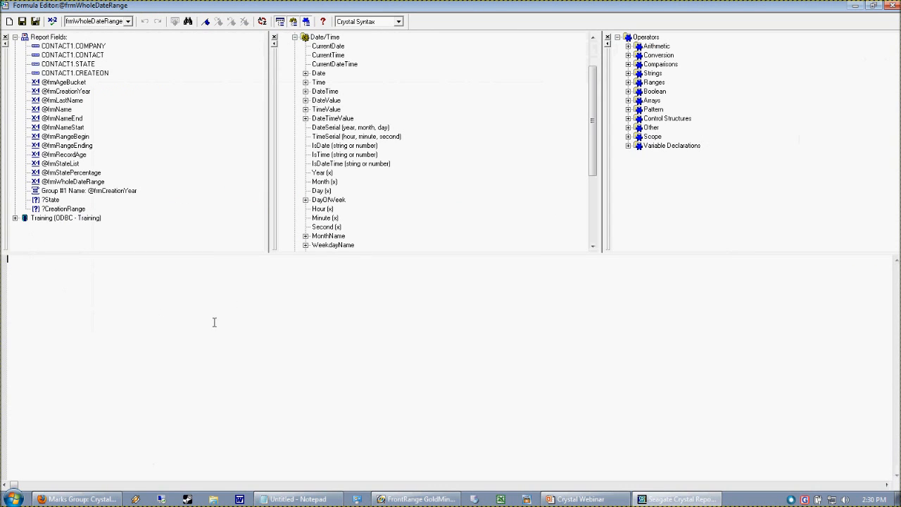
pyautogui.doubleClick(70, 136)
pyautogui.doubleClick(67, 145)
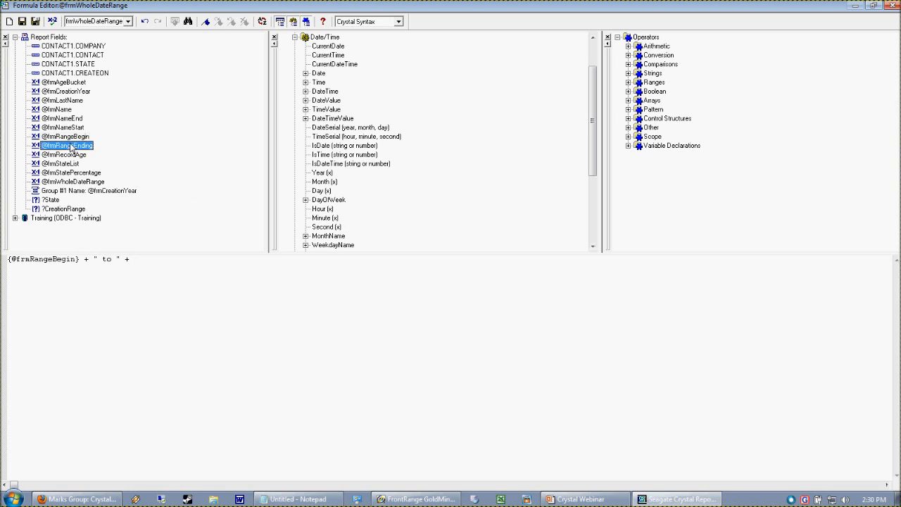
pyautogui.click(55, 22)
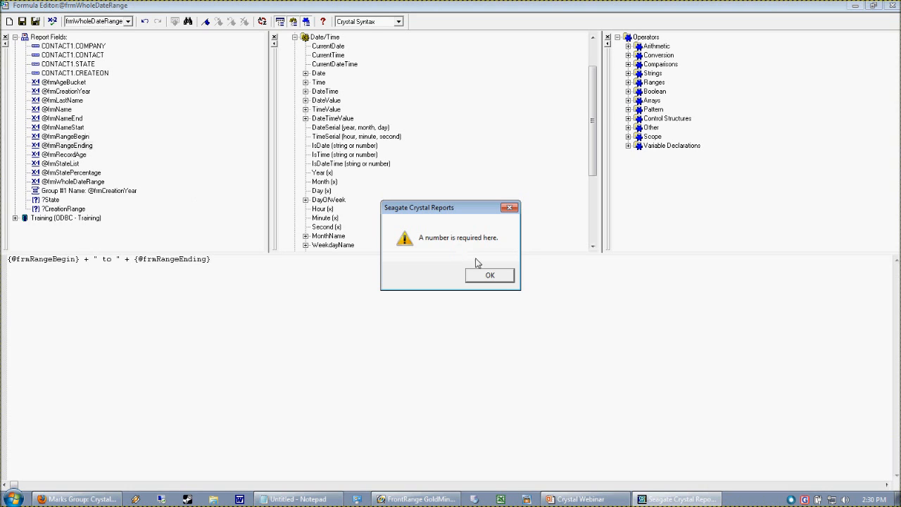
pyautogui.click(490, 275)
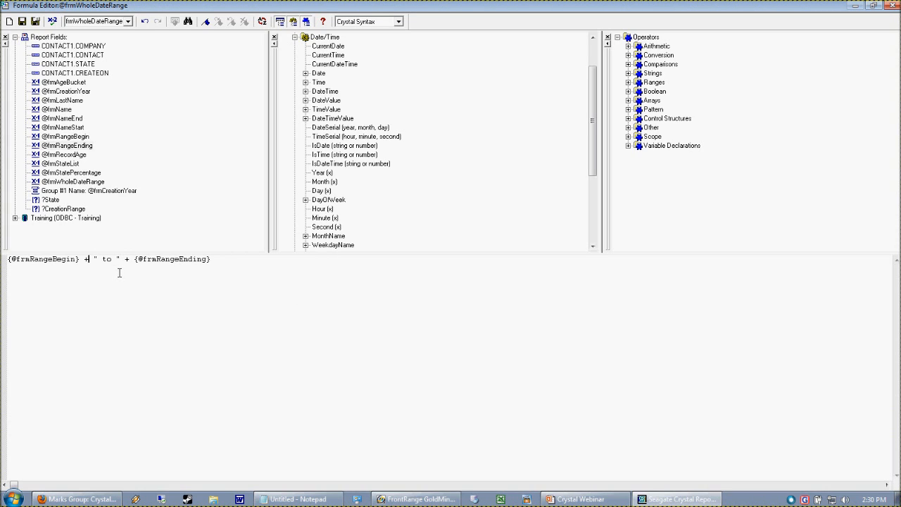
pyautogui.press('BackSpace')
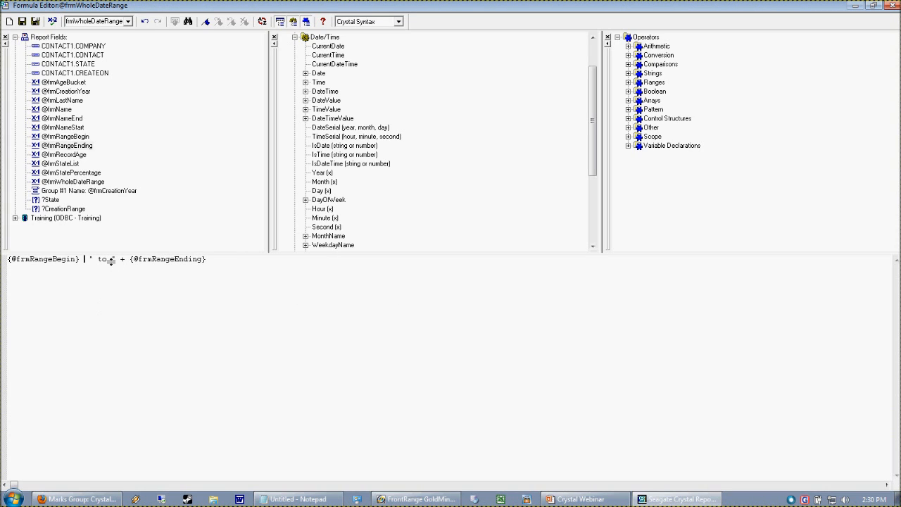
pyautogui.moveTo(88, 259); pyautogui.dragTo(239, 265)
pyautogui.press('BackSpace')
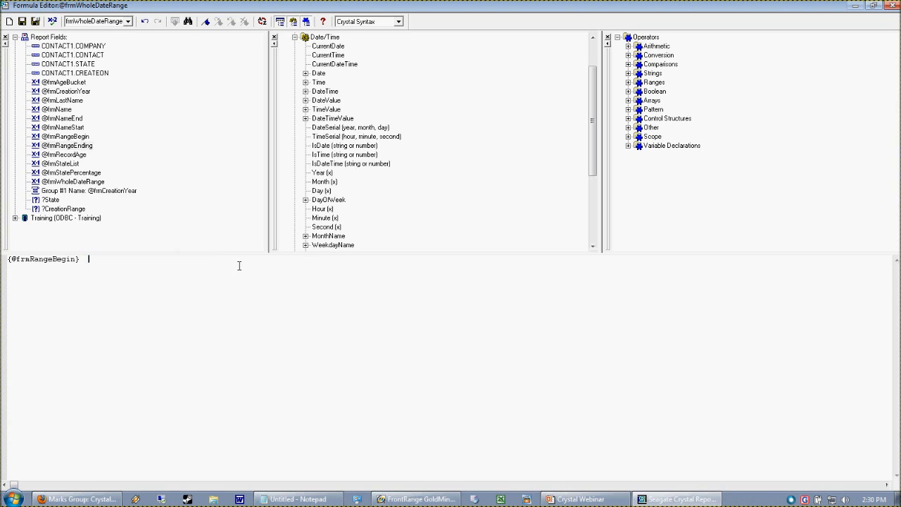
pyautogui.moveTo(82, 272); pyautogui.dragTo(170, 282)
pyautogui.click(159, 278)
pyautogui.doubleClick(70, 146)
pyautogui.click(52, 21)
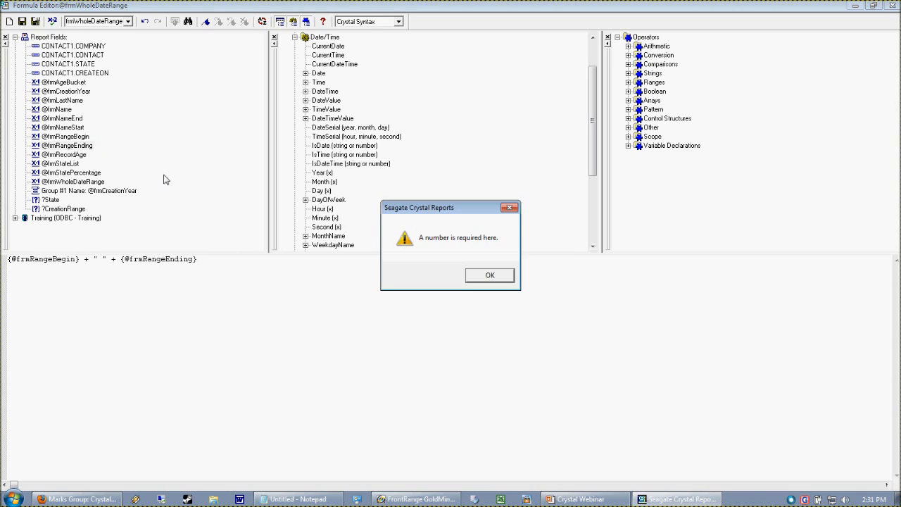
pyautogui.click(490, 274)
# Step: Replace both + operators in frmWholeDateRange with &, check the formula for errors and save it
pyautogui.press('BackSpace')
pyautogui.write('&')
pyautogui.moveTo(84, 261); pyautogui.dragTo(88, 262)
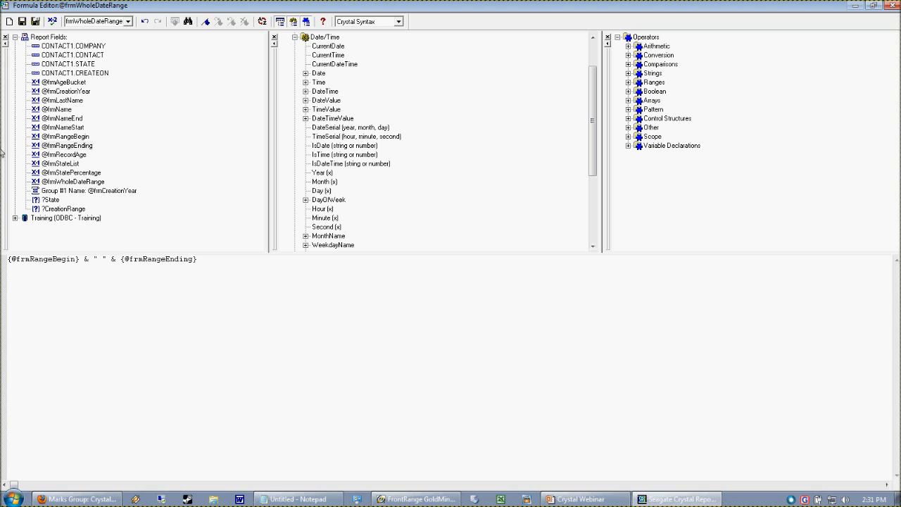
pyautogui.click(52, 21)
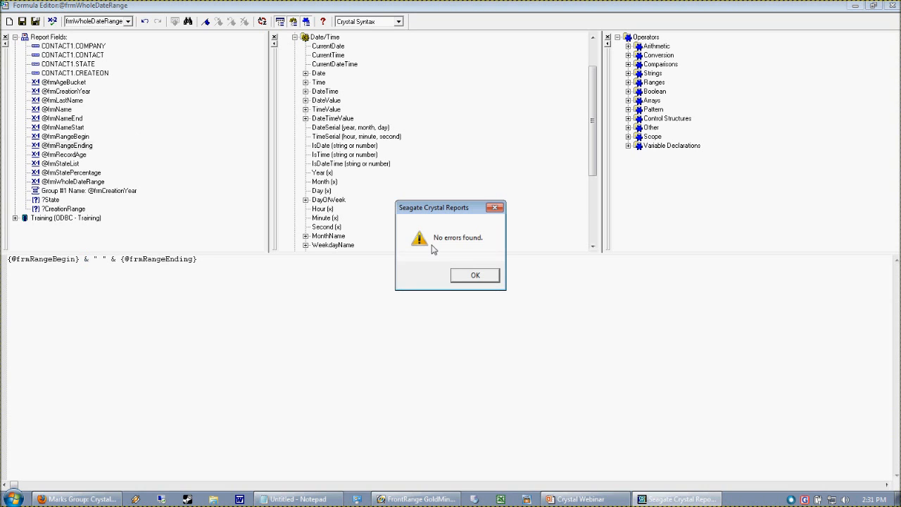
pyautogui.click(473, 280)
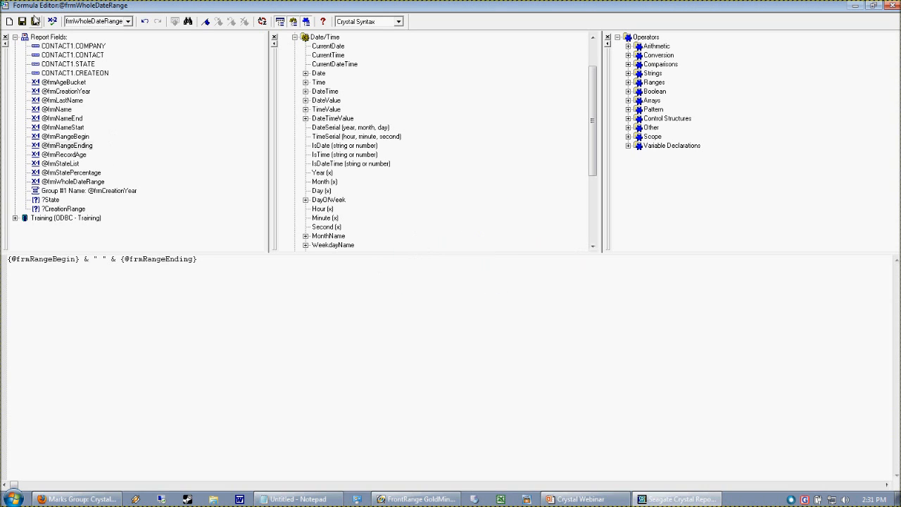
pyautogui.click(35, 21)
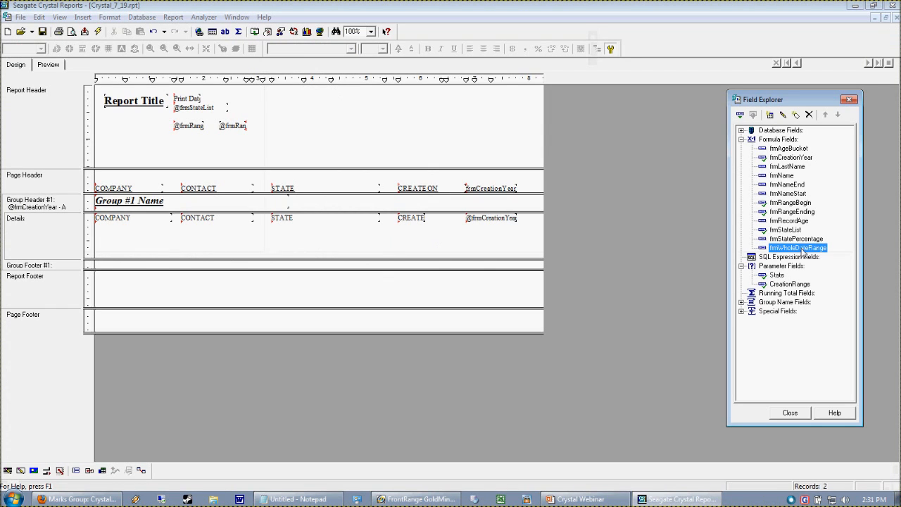
# Step: Place frmWholeDateRange in the Report Header below the two range formula fields and preview the report
pyautogui.moveTo(801, 254); pyautogui.dragTo(173, 141)
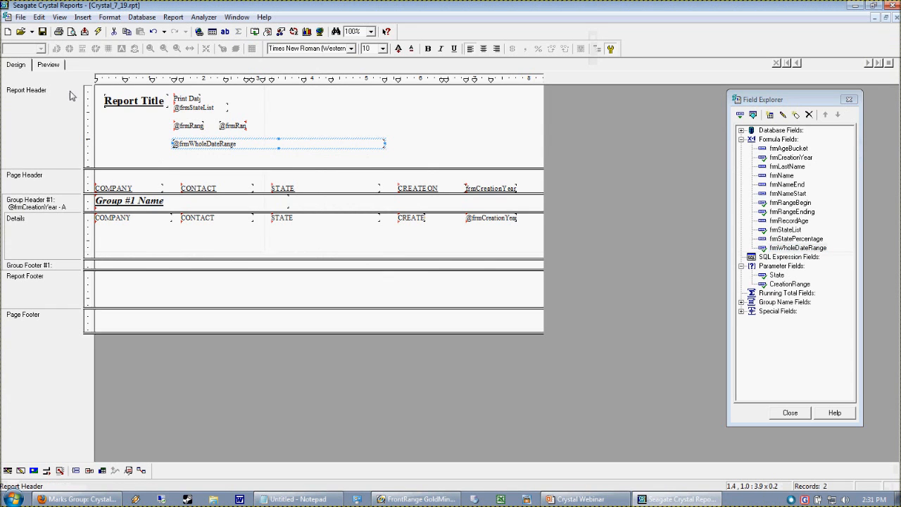
pyautogui.click(49, 64)
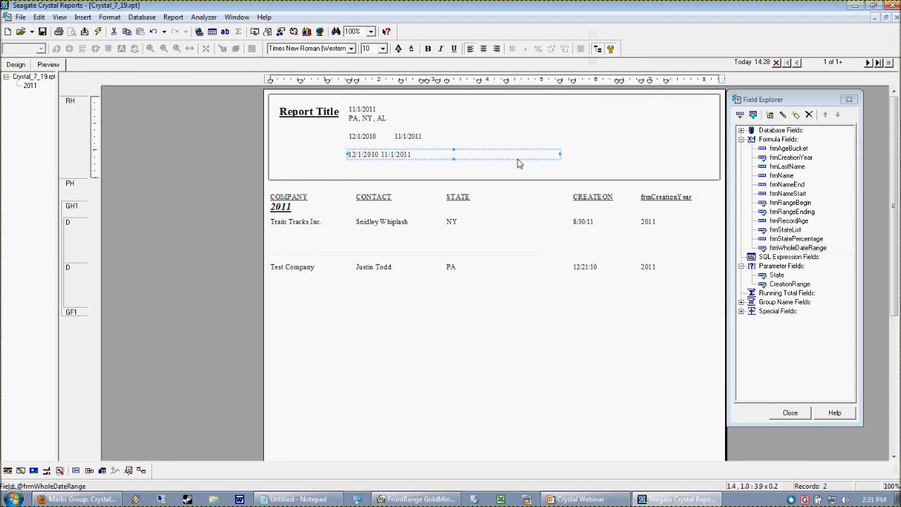
pyautogui.click(384, 183)
pyautogui.click(372, 155)
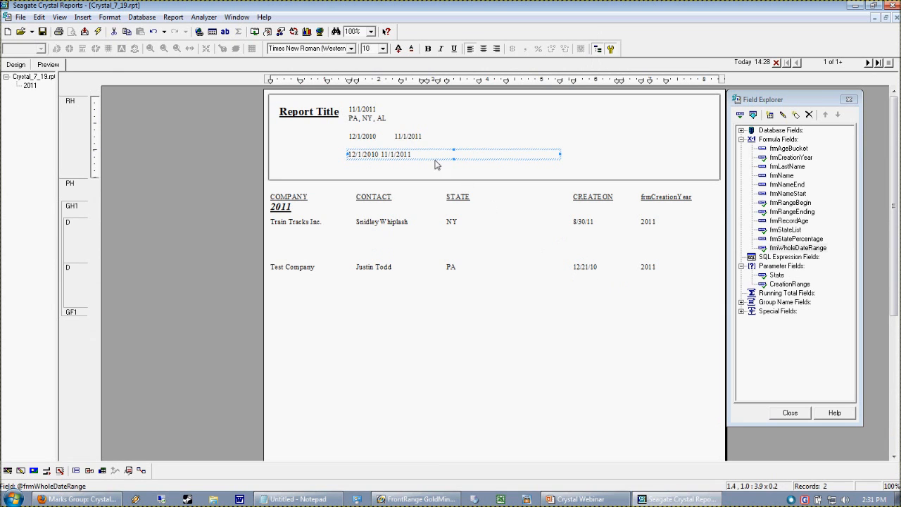
# Step: Edit frmWholeDateRange so the text between the two dates is " to ", and save the formula
pyautogui.rightClick(795, 249)
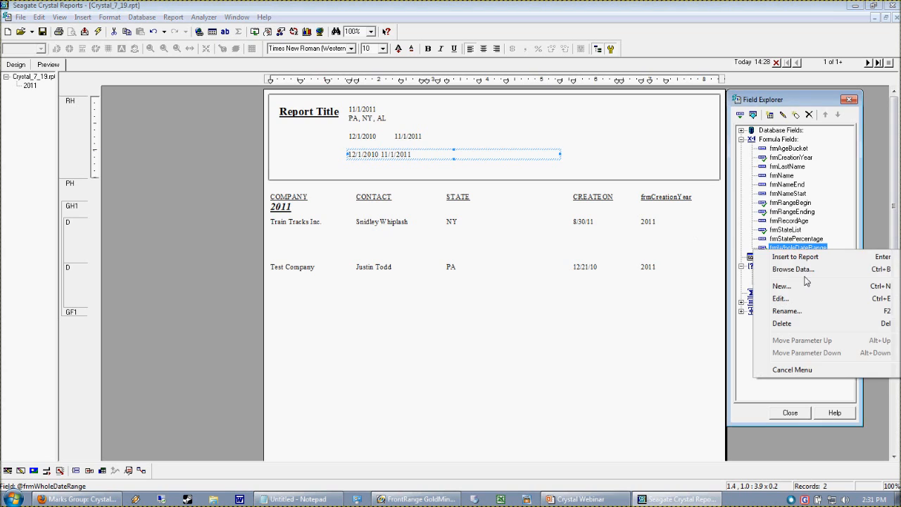
pyautogui.click(780, 298)
pyautogui.doubleClick(90, 263)
pyautogui.moveTo(116, 265); pyautogui.dragTo(122, 271)
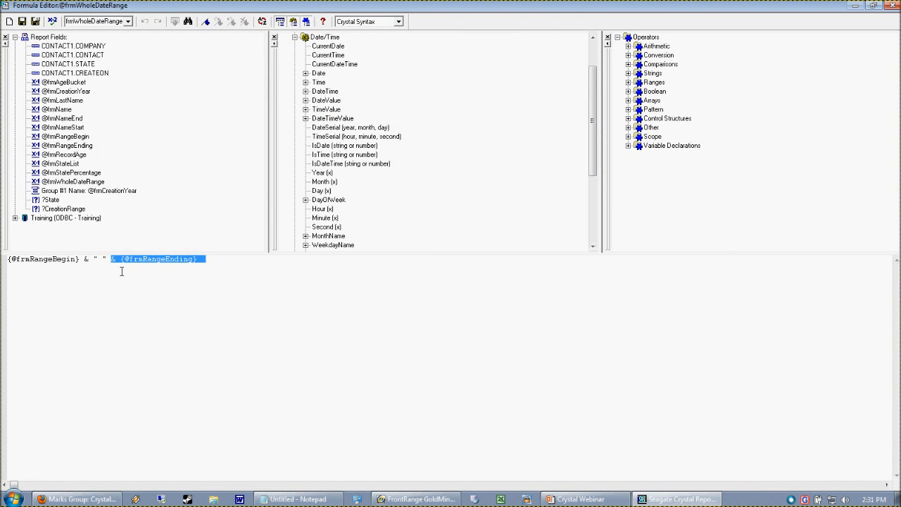
pyautogui.click(119, 270)
pyautogui.click(96, 266)
pyautogui.moveTo(100, 263); pyautogui.dragTo(109, 270)
pyautogui.click(106, 263)
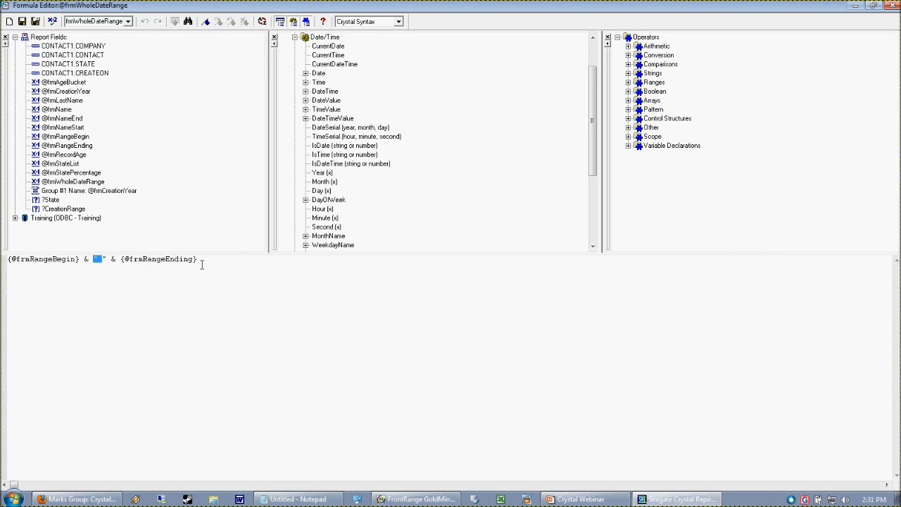
pyautogui.click(102, 260)
pyautogui.write('to')
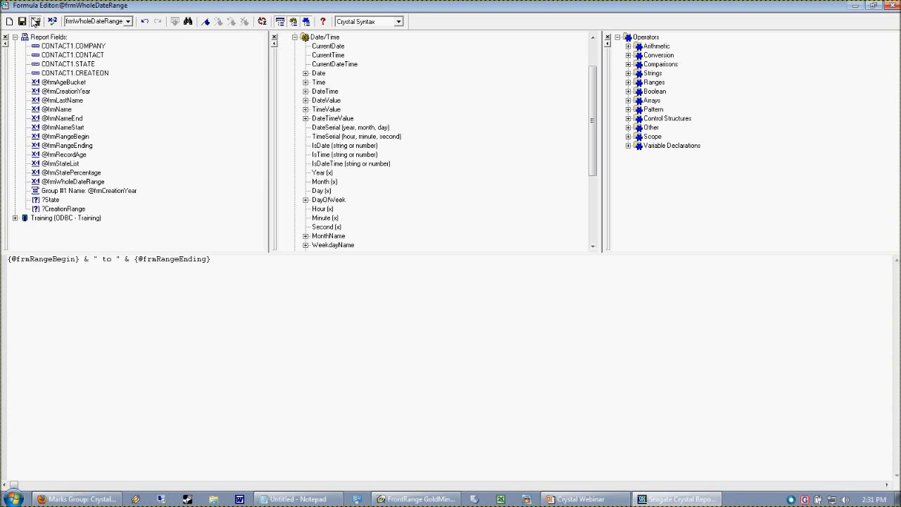
pyautogui.click(34, 21)
pyautogui.click(414, 165)
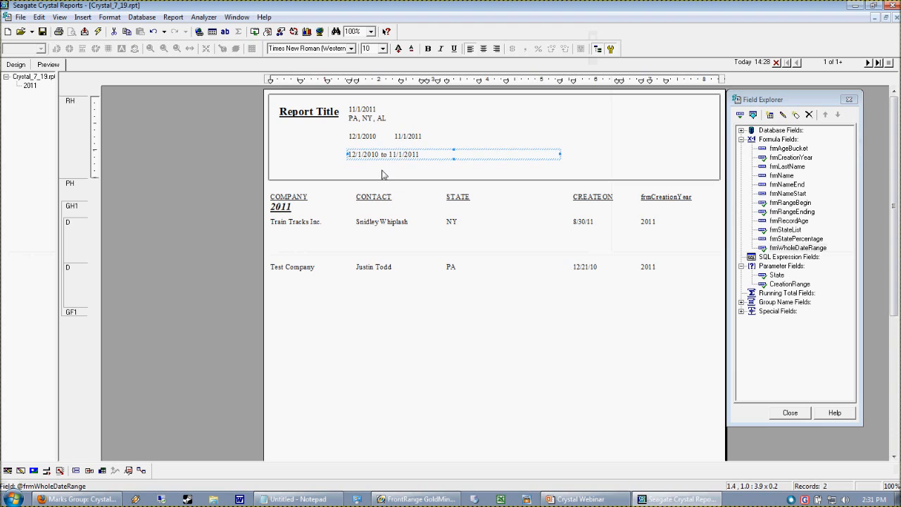